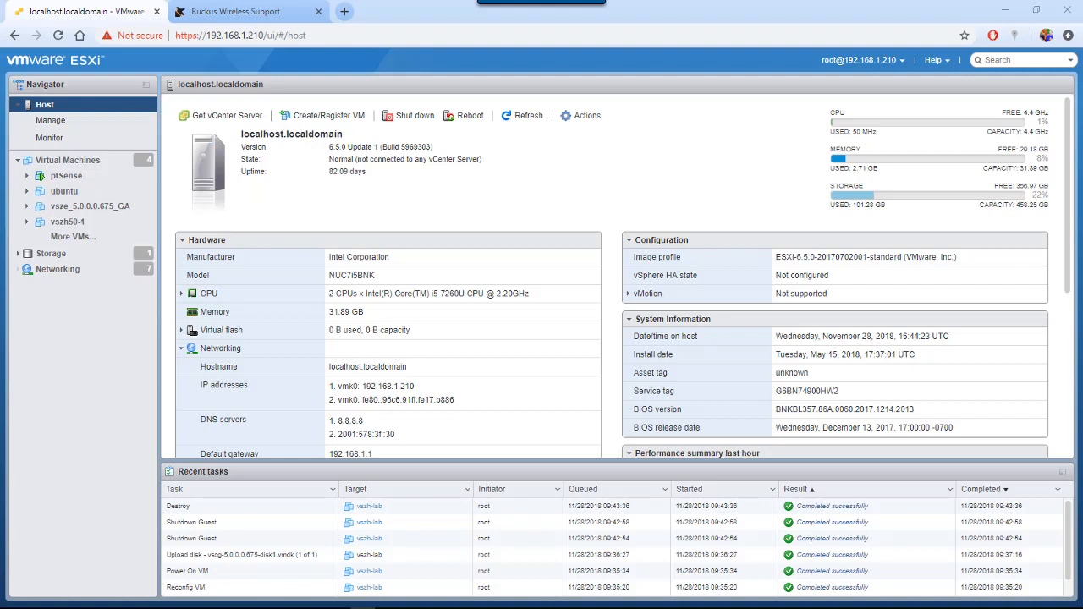
Start creating a virtual machine on the ESXi host, deployed from an OVF or OVA file.
left_click(333, 120)
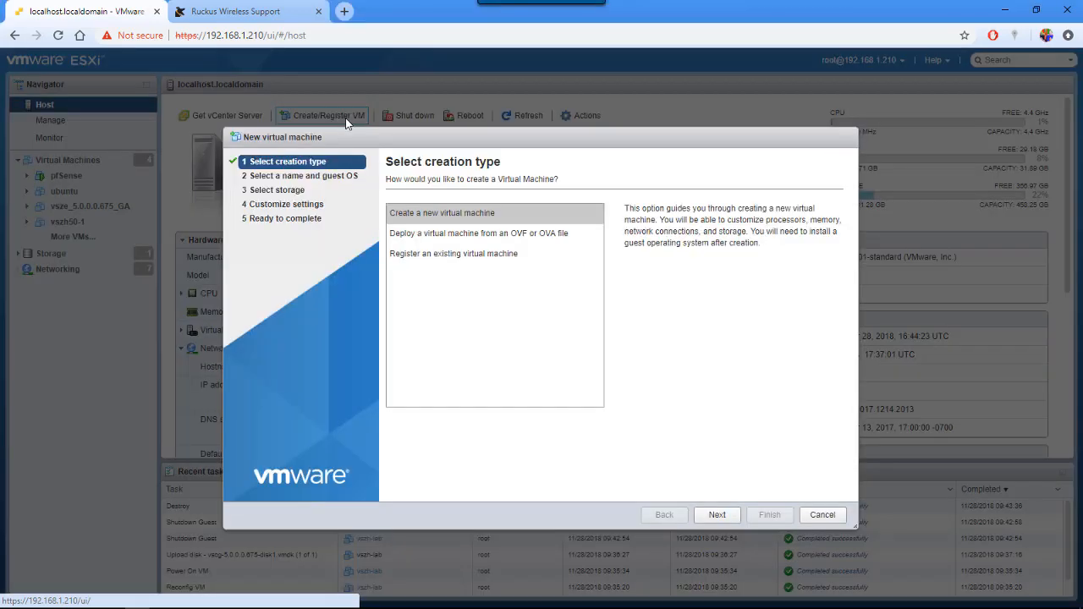
left_click(536, 237)
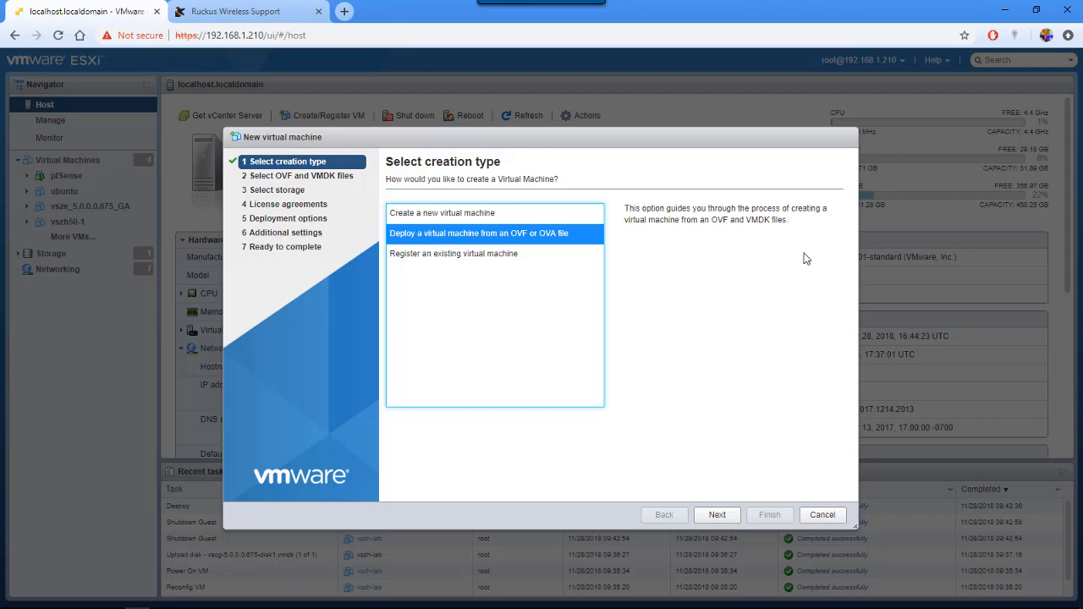
Switch to the Ruckus support site and list the software downloads for Virtual SmartZone (vSZ).
left_click(281, 14)
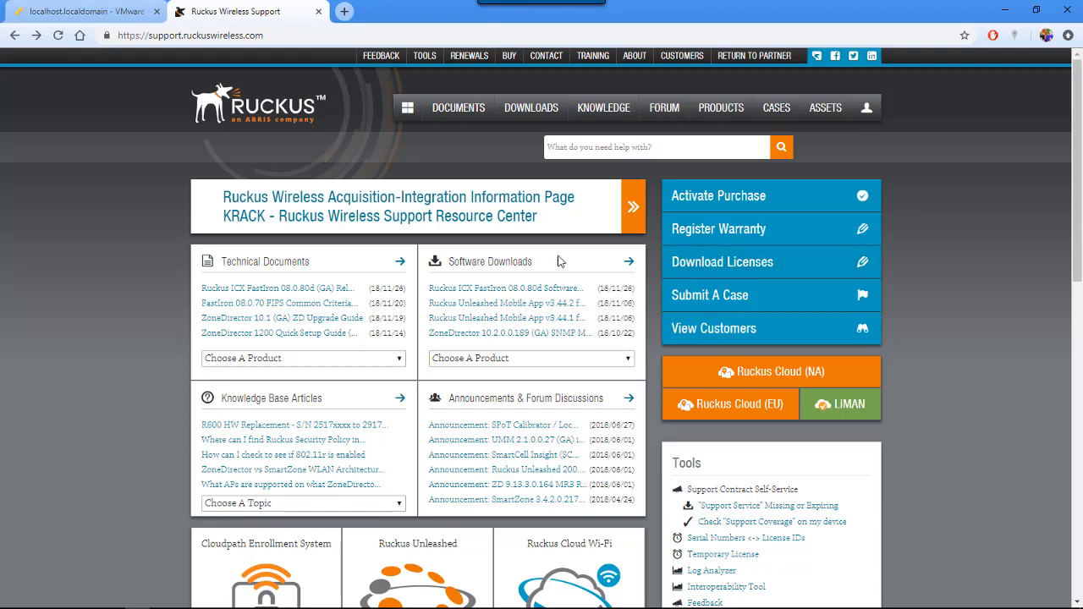
left_click(629, 362)
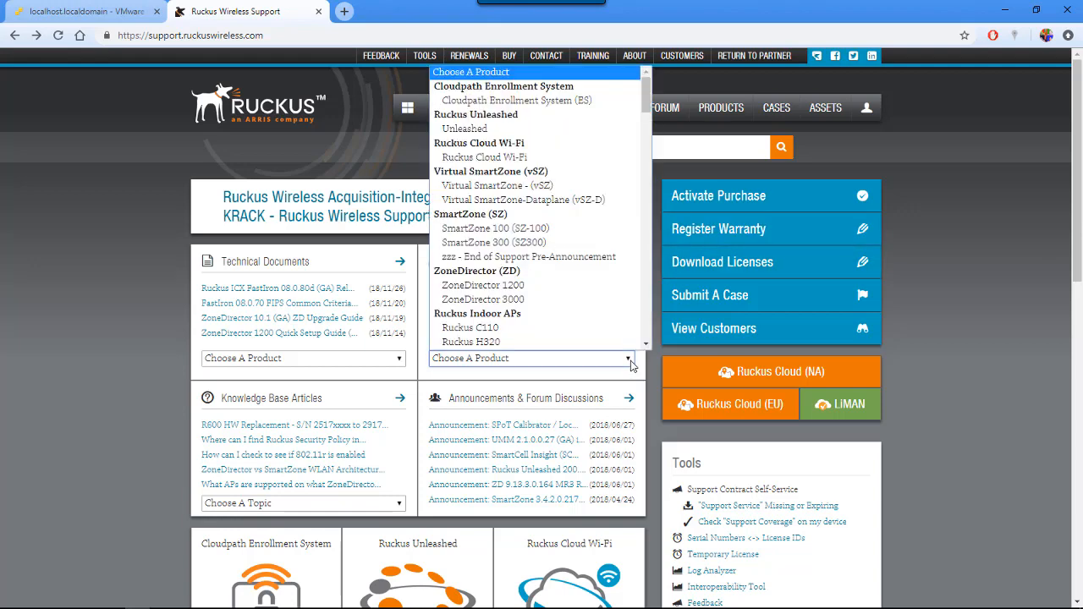
left_click(594, 187)
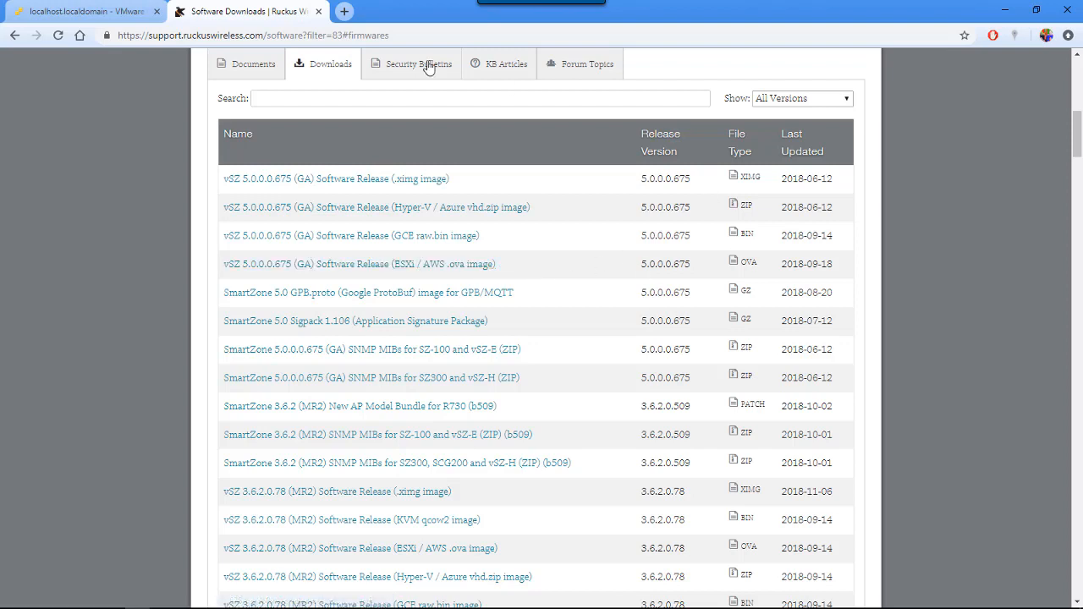
Return to the ESXi deployment wizard, name the virtual machine vszh-demo and supply the file vscg-5.0.0.0.675.ova.
left_click(123, 13)
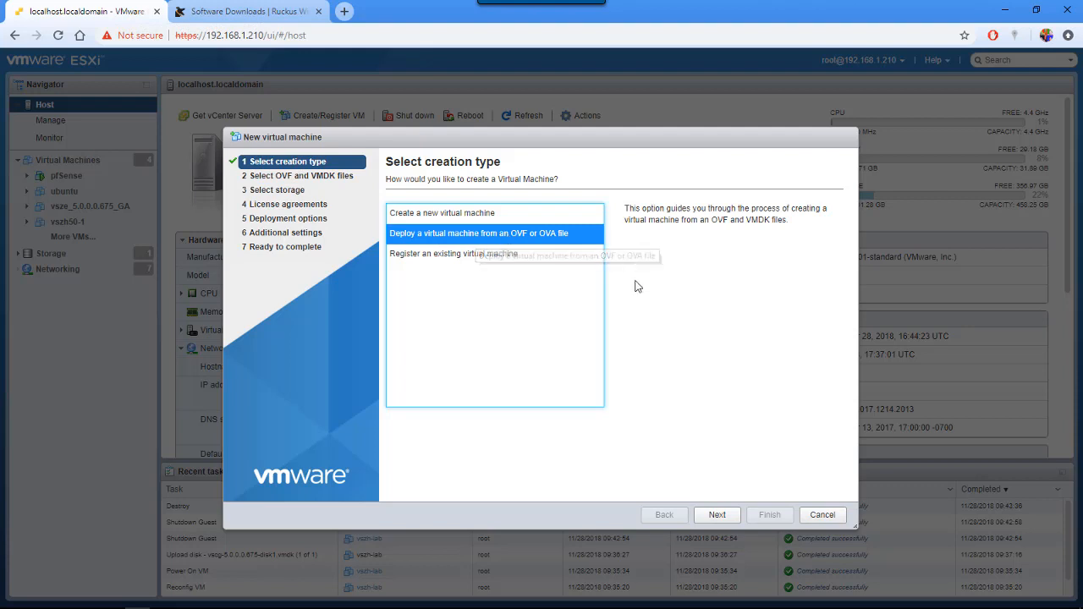
left_click(716, 515)
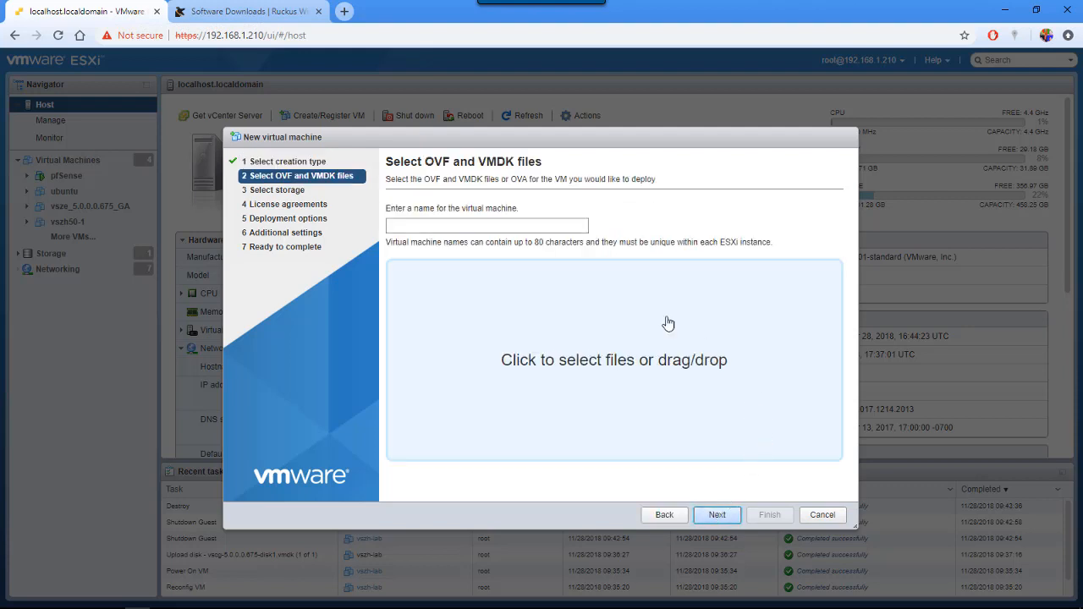
left_click(512, 226)
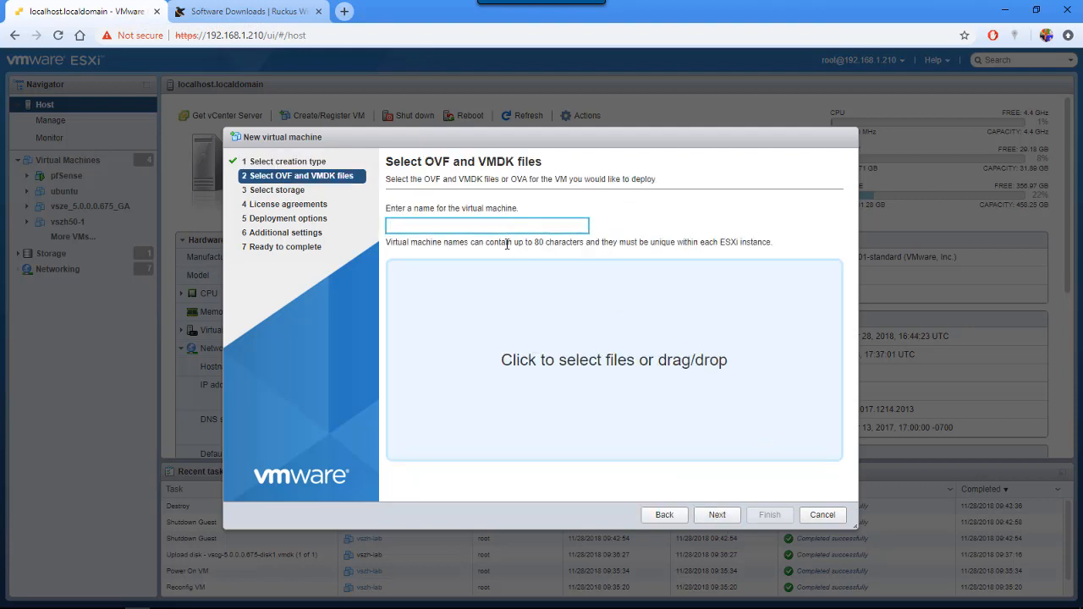
type("vszh-demo")
left_click_drag(1082, 279, 606, 362)
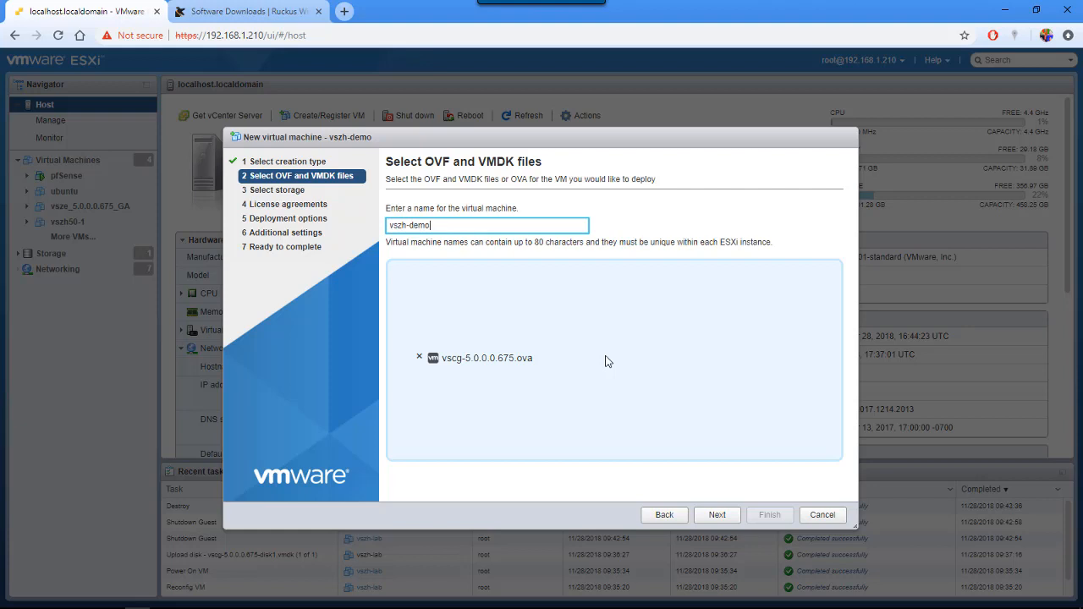
left_click(720, 516)
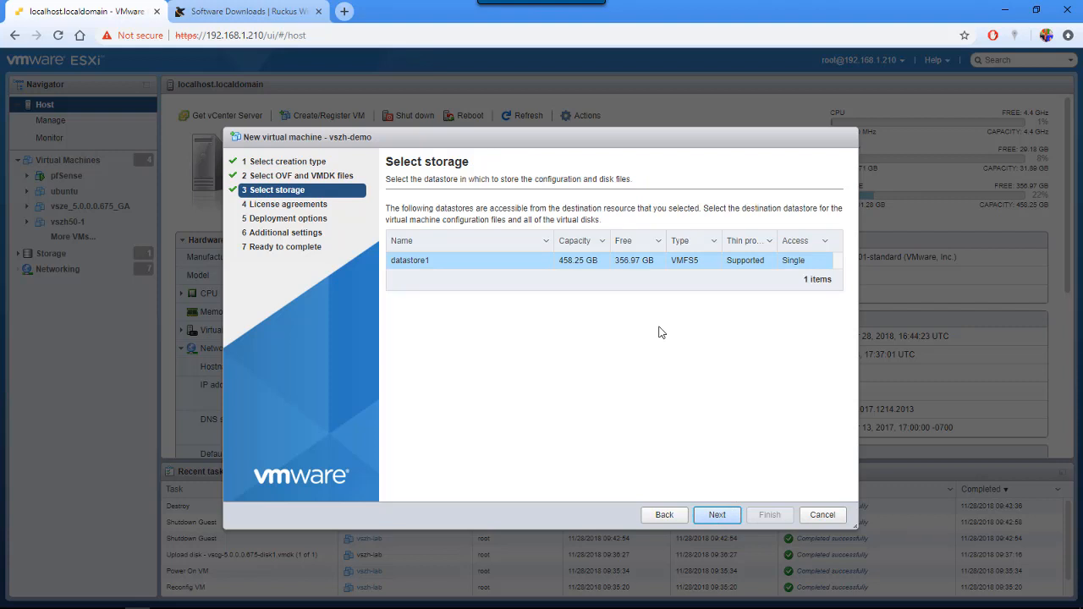
Keep datastore1 as the storage location and accept the Virtual SmartZone end-user license agreement.
left_click(717, 516)
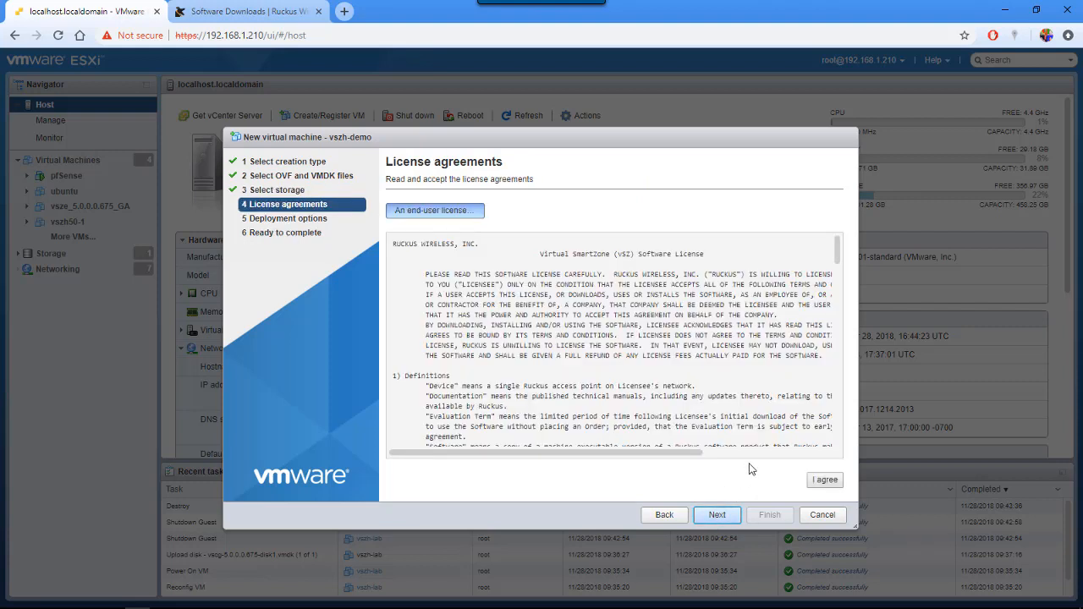
left_click_drag(841, 252, 837, 465)
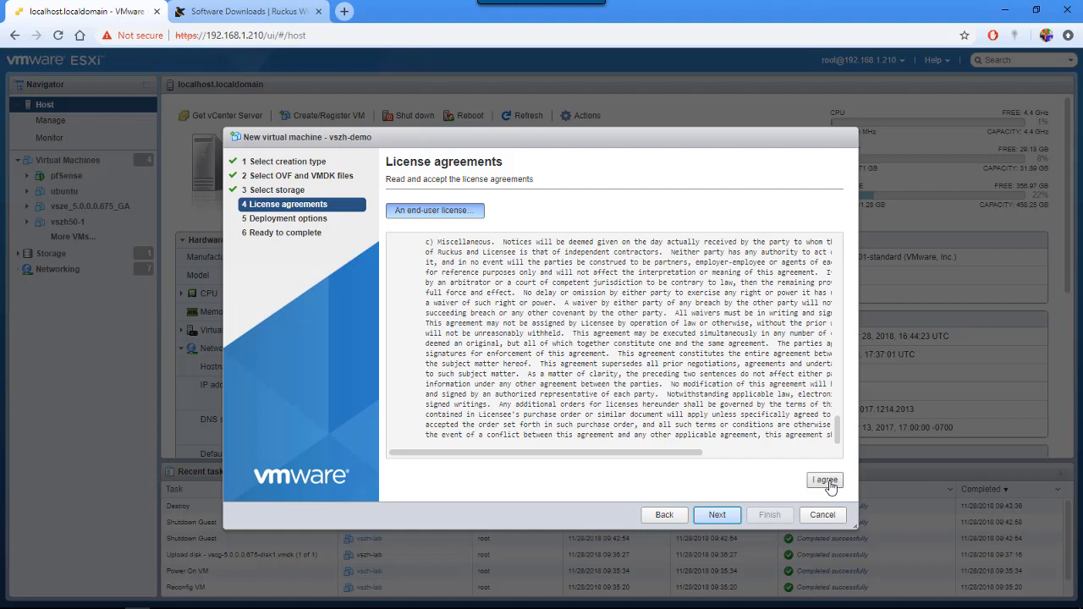
left_click(827, 481)
left_click(719, 515)
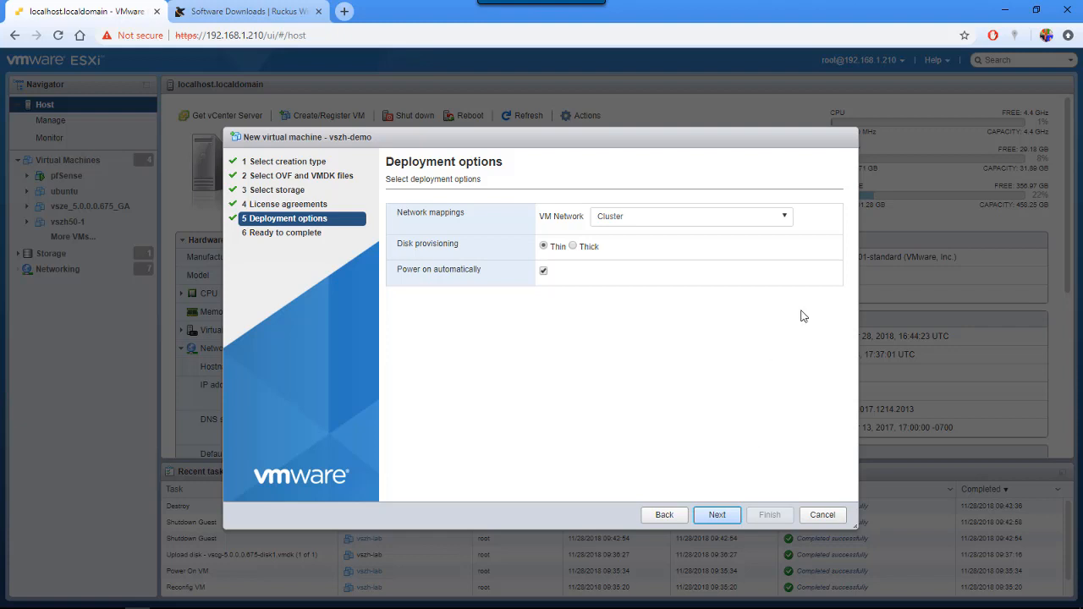
Deploy the virtual machine with its network mapped to VM Network and automatic power-on disabled.
left_click(784, 218)
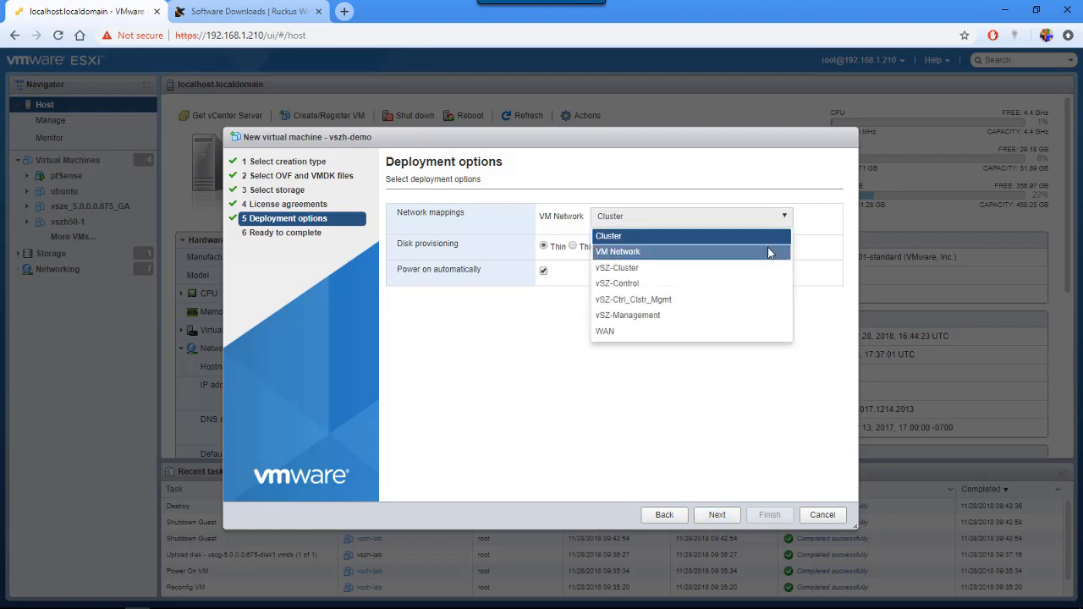
left_click(768, 254)
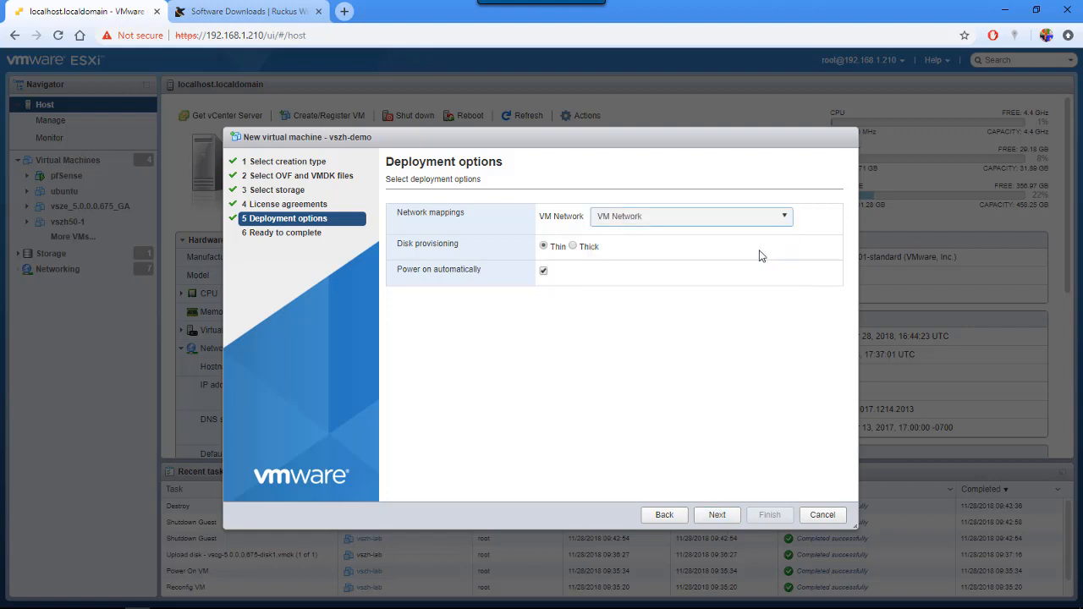
left_click(544, 271)
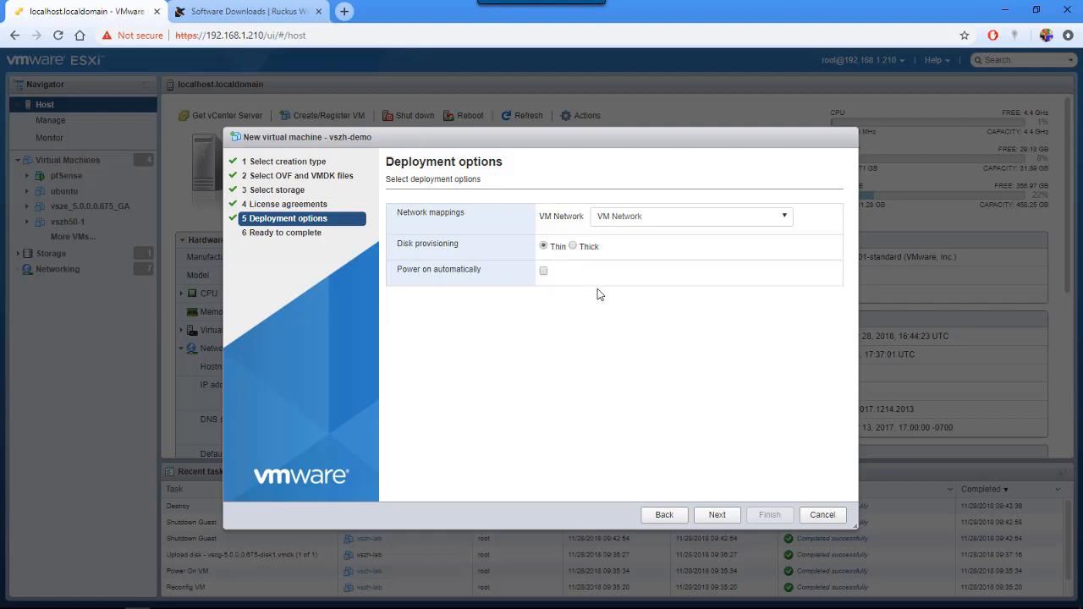
left_click(718, 515)
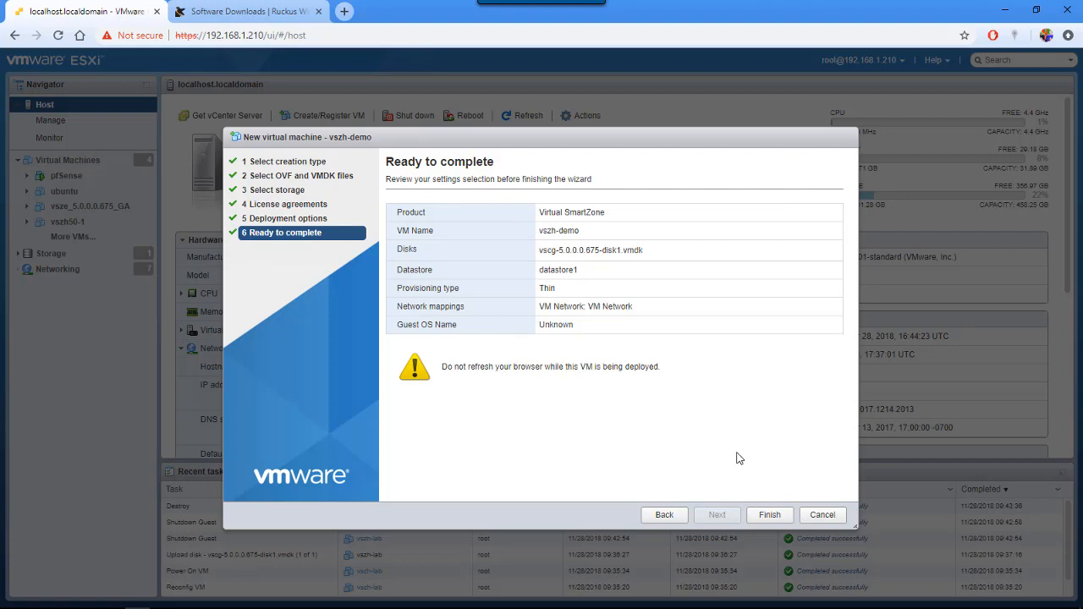
left_click(771, 516)
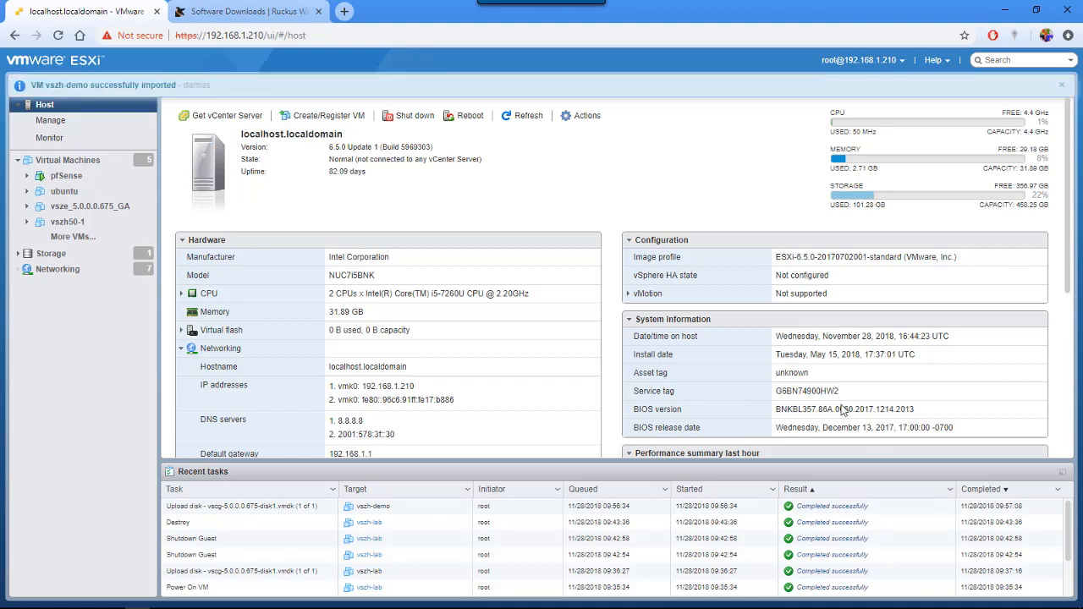
In the vszh-demo settings, connect Network Adapter 1 to vSZ-Control and Network Adapter 2 to vSZ-Cluster, and save.
left_click(98, 162)
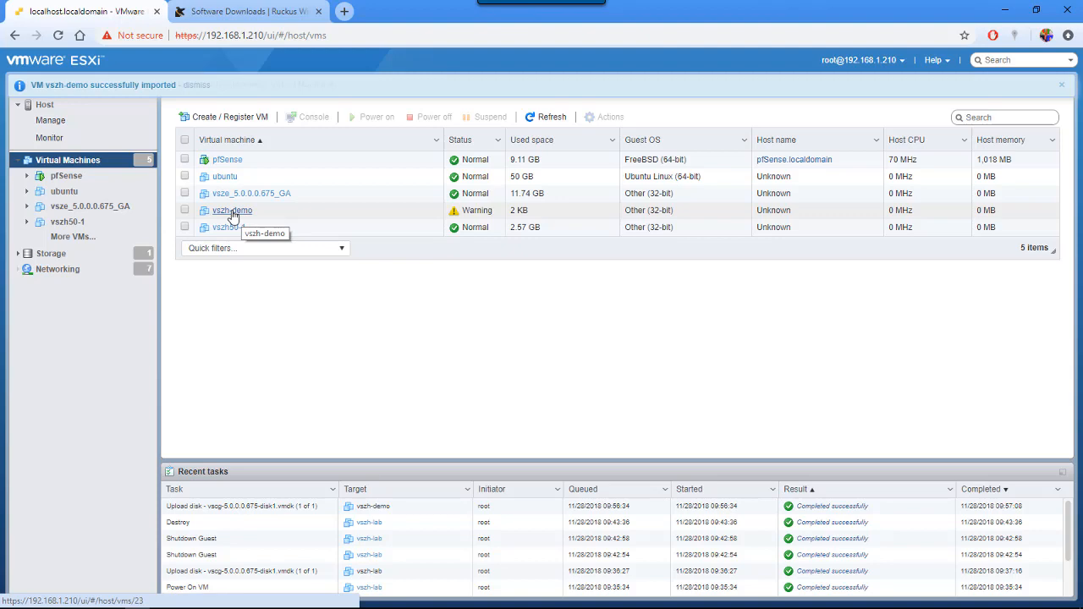
left_click(232, 211)
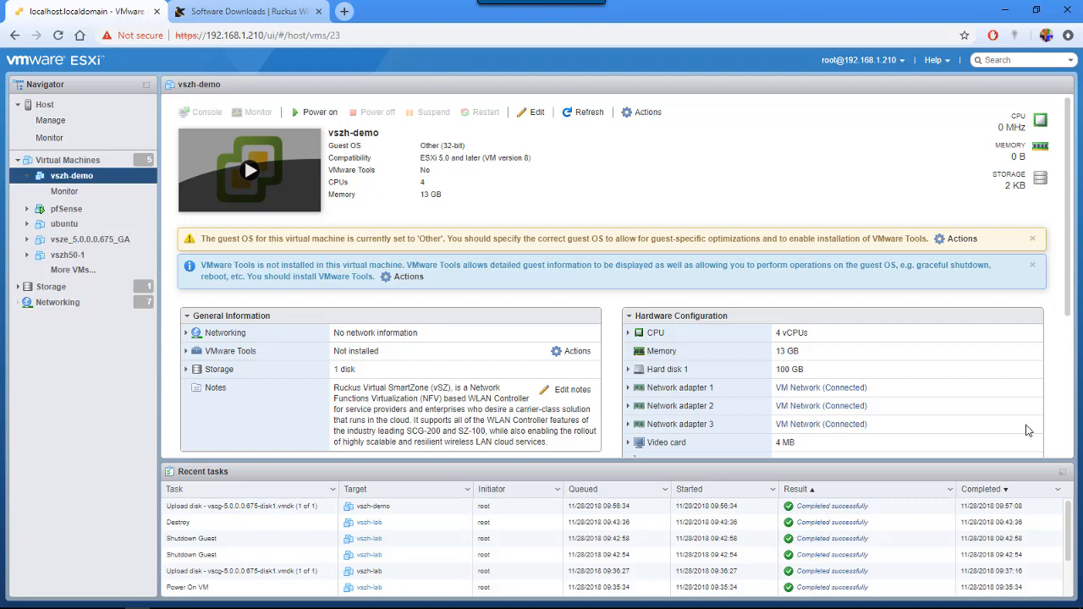
left_click(533, 113)
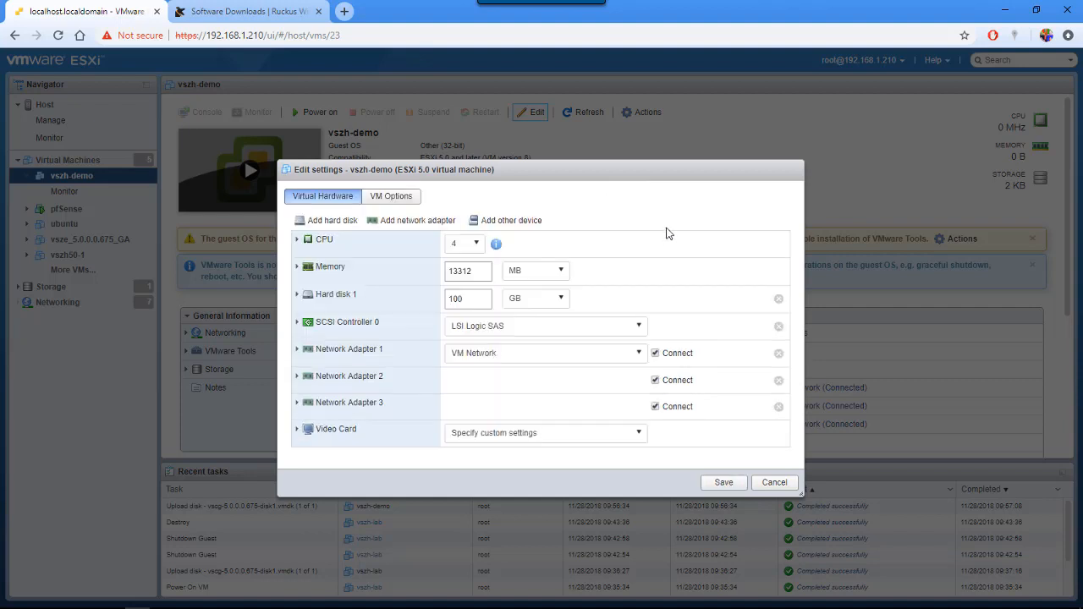
left_click(641, 355)
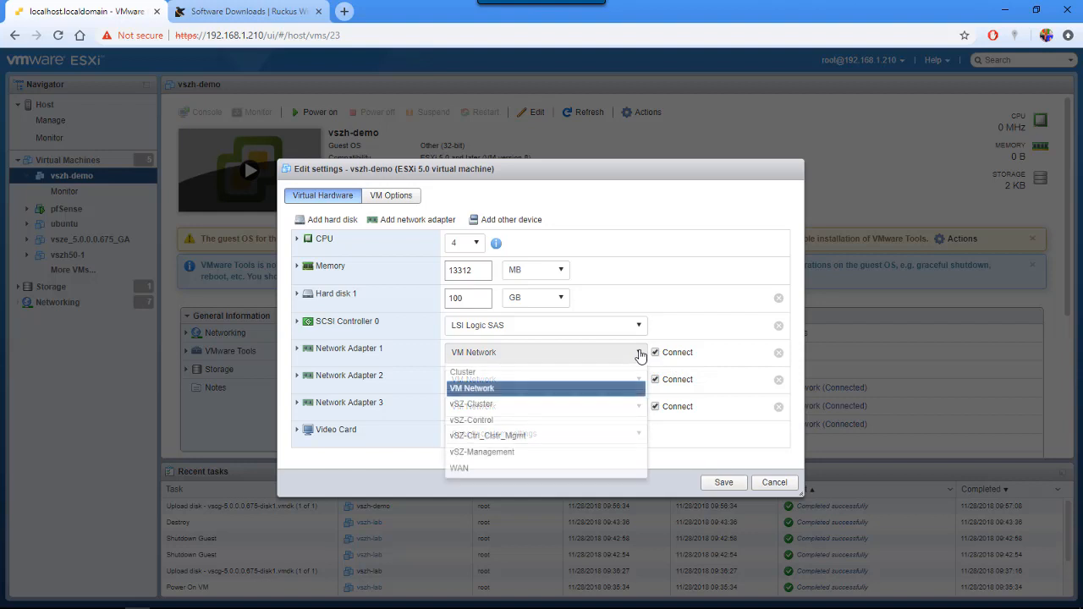
left_click(597, 420)
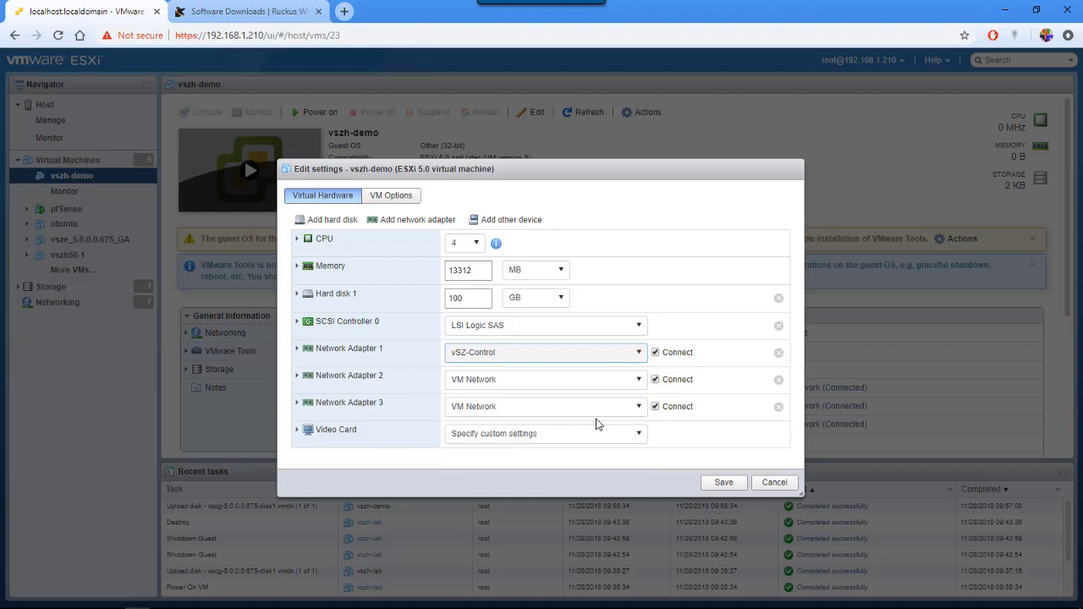
left_click(640, 380)
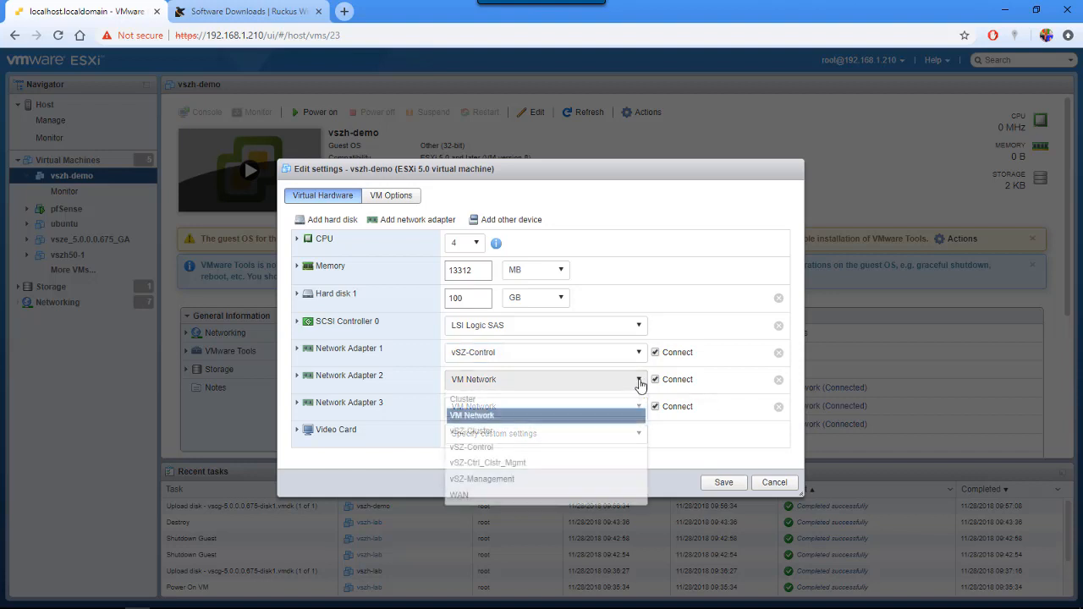
left_click(596, 430)
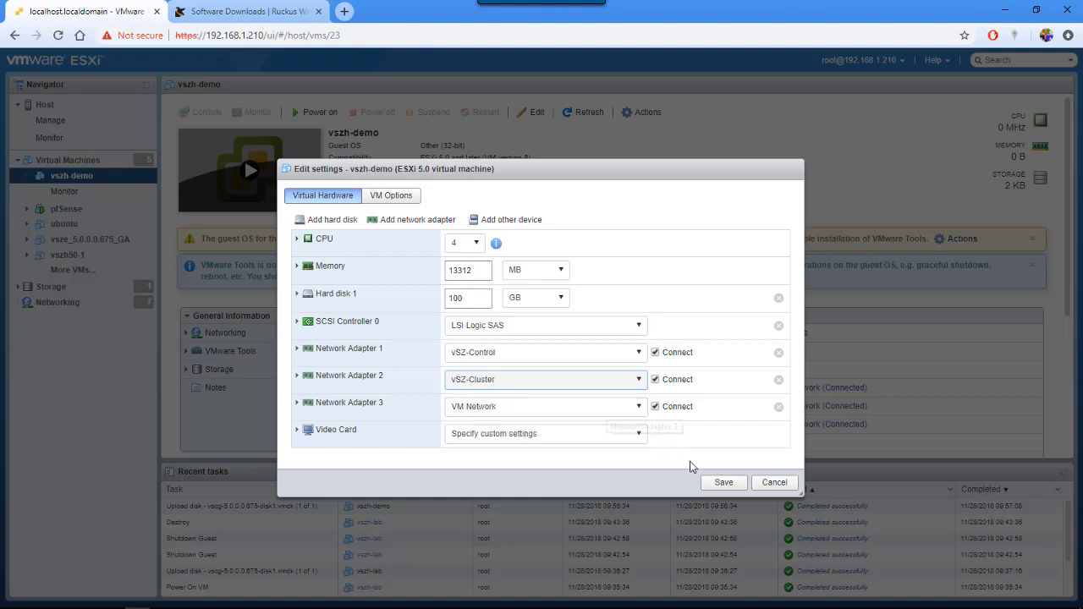
left_click(725, 484)
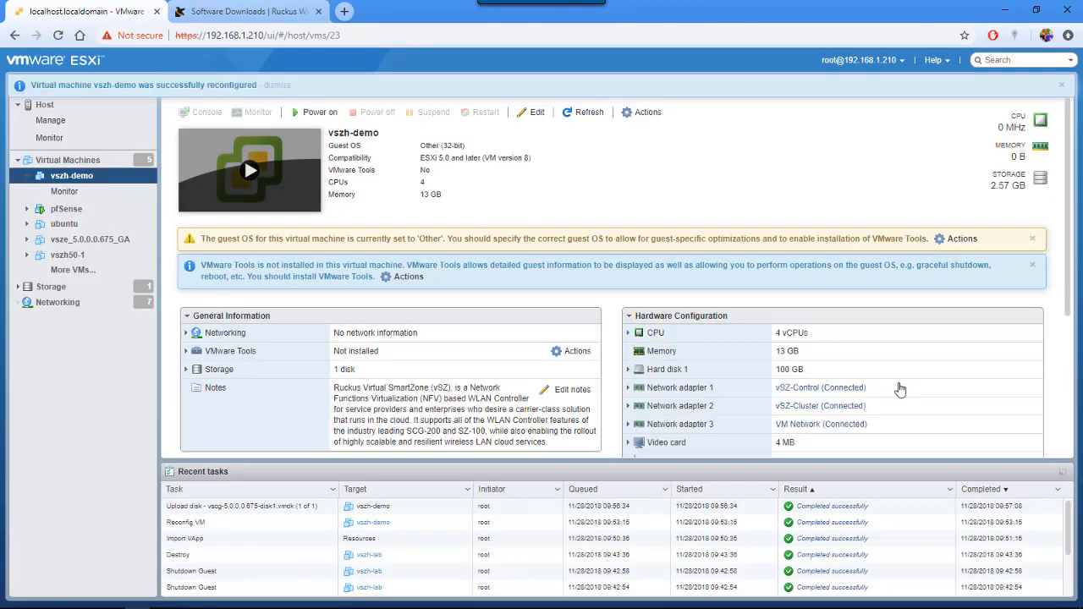
Power on vszh-demo and display its assigned IP addresses in the refreshed networking details.
left_click(309, 112)
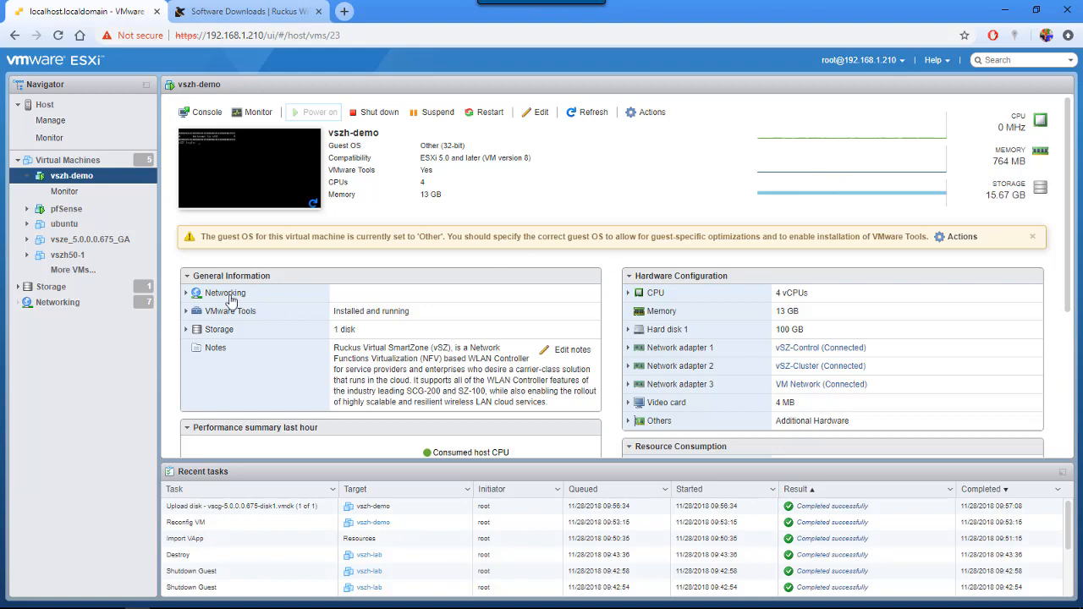
left_click(591, 116)
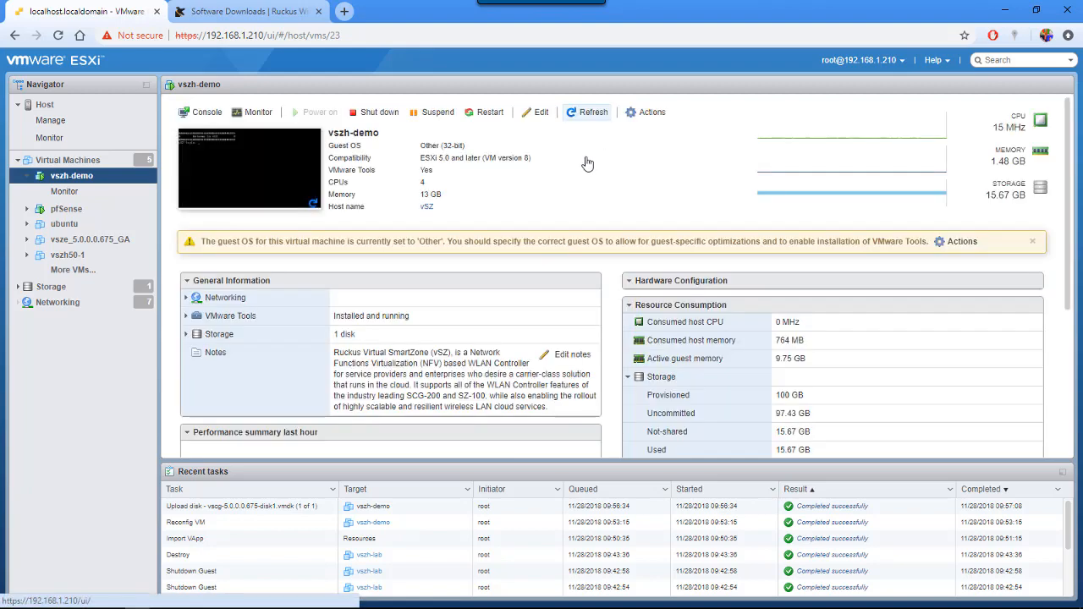
left_click(219, 302)
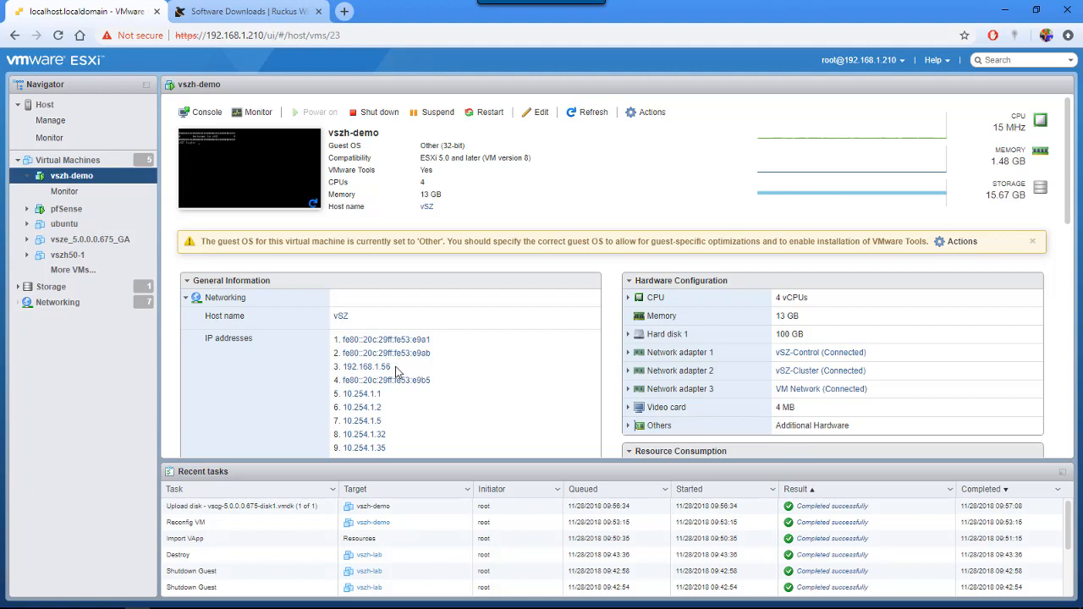
left_click_drag(392, 367, 344, 368)
left_click(377, 369)
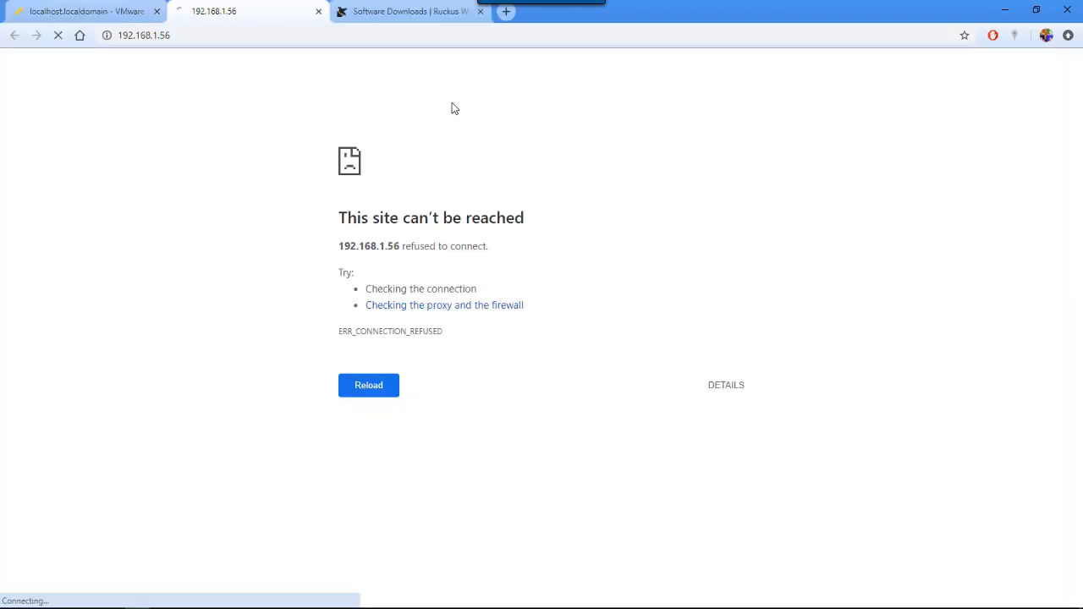
left_click(186, 34)
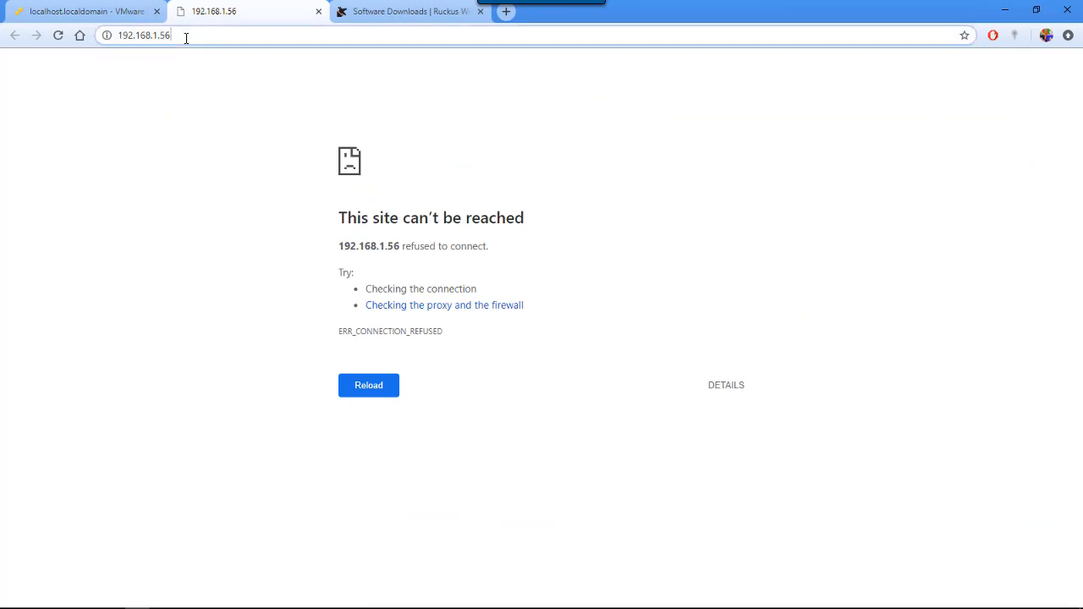
left_click(119, 37)
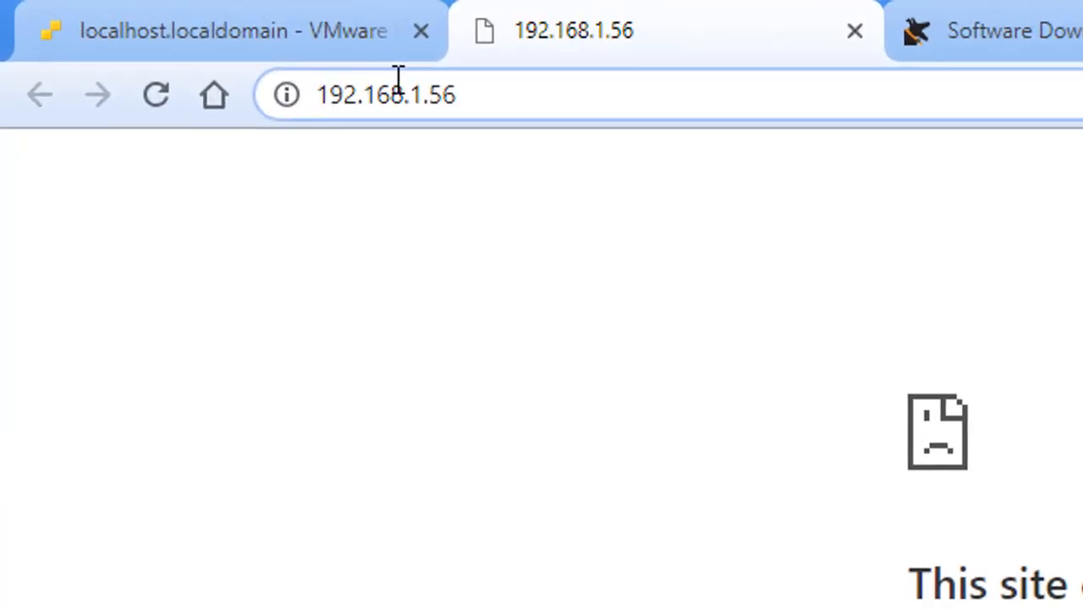
type("https:")
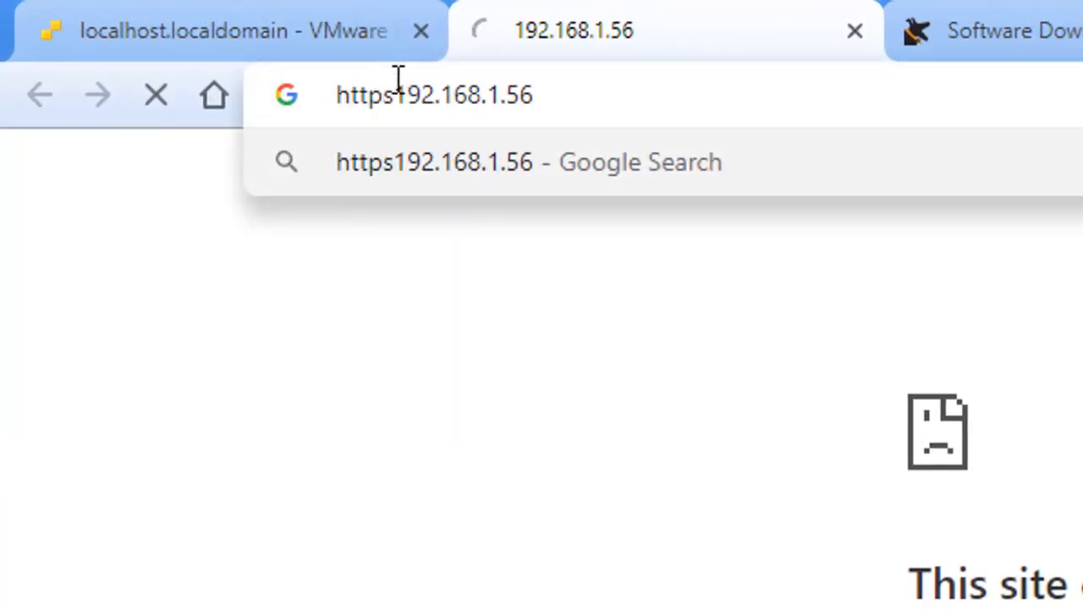
type("//")
key("Right")
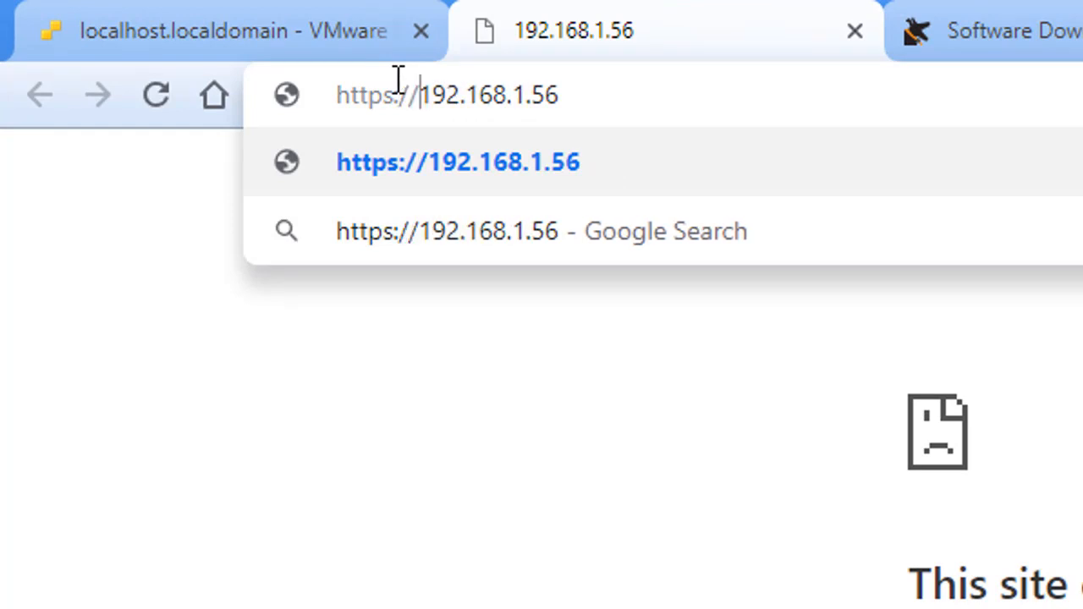
key("Right")
key("Right")
key("Right")
key("Right")
key("Right")
key("Right")
key("Right")
key("Right")
key("Right")
key("Right")
key("Right")
type(":")
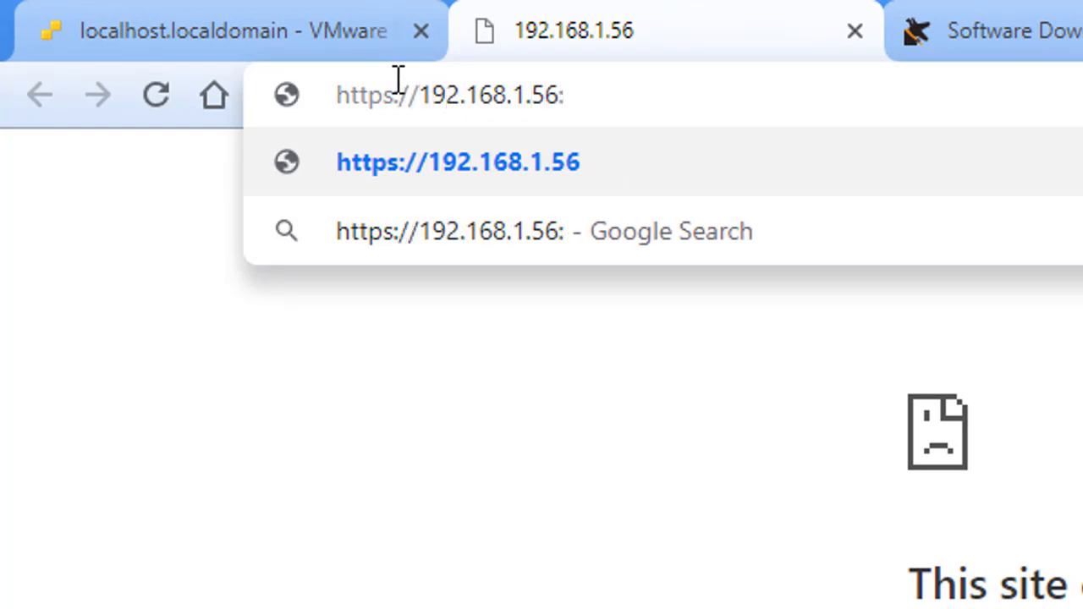
type("8443")
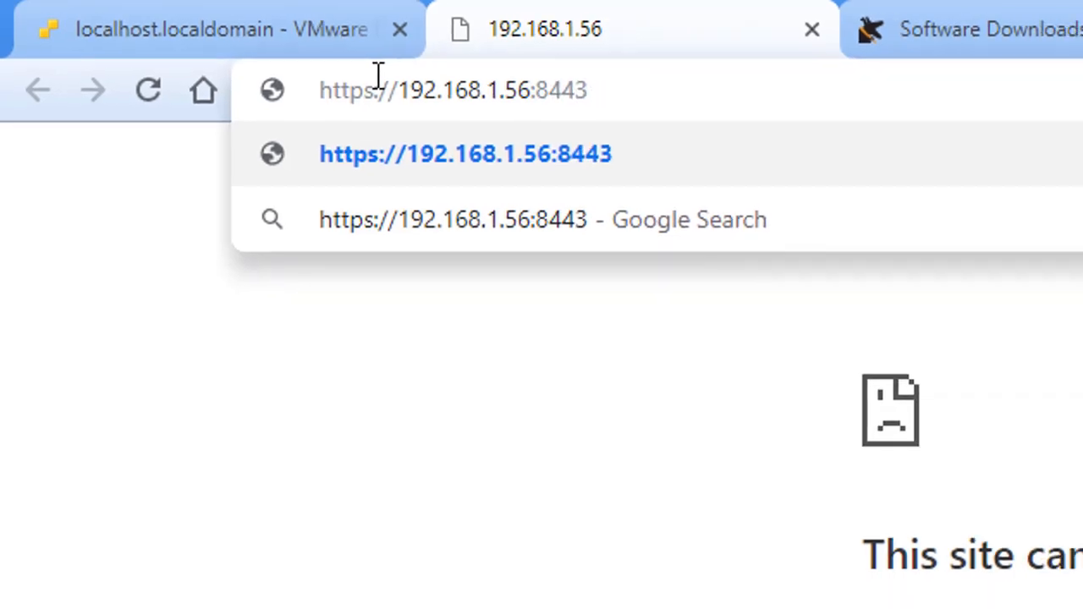
key("Return")
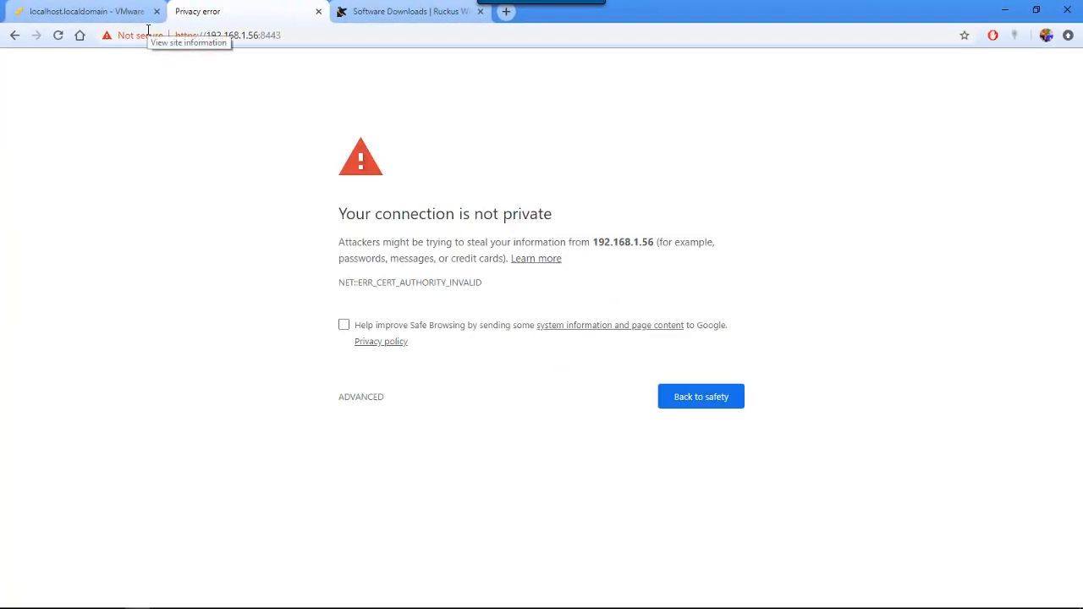
left_click(368, 397)
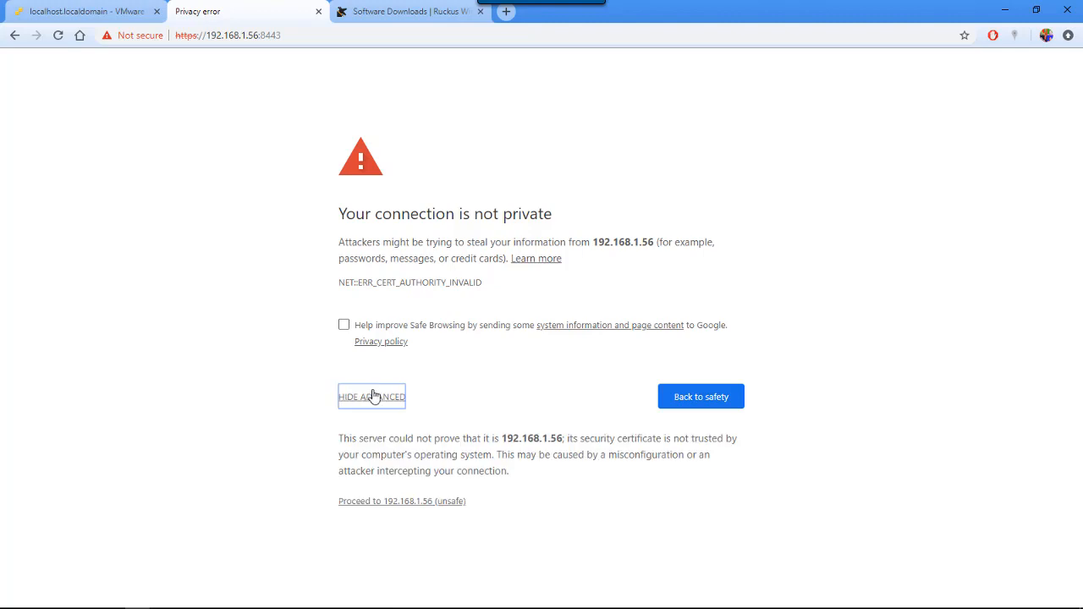
left_click(441, 502)
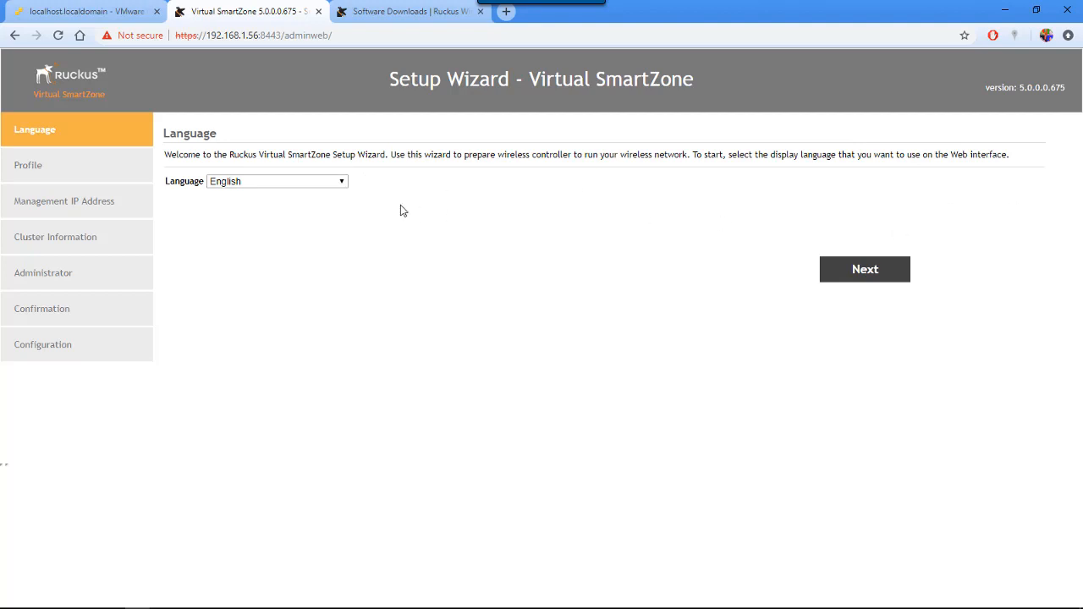
Keep English as the setup wizard's display language and continue to the profile selection.
left_click(342, 184)
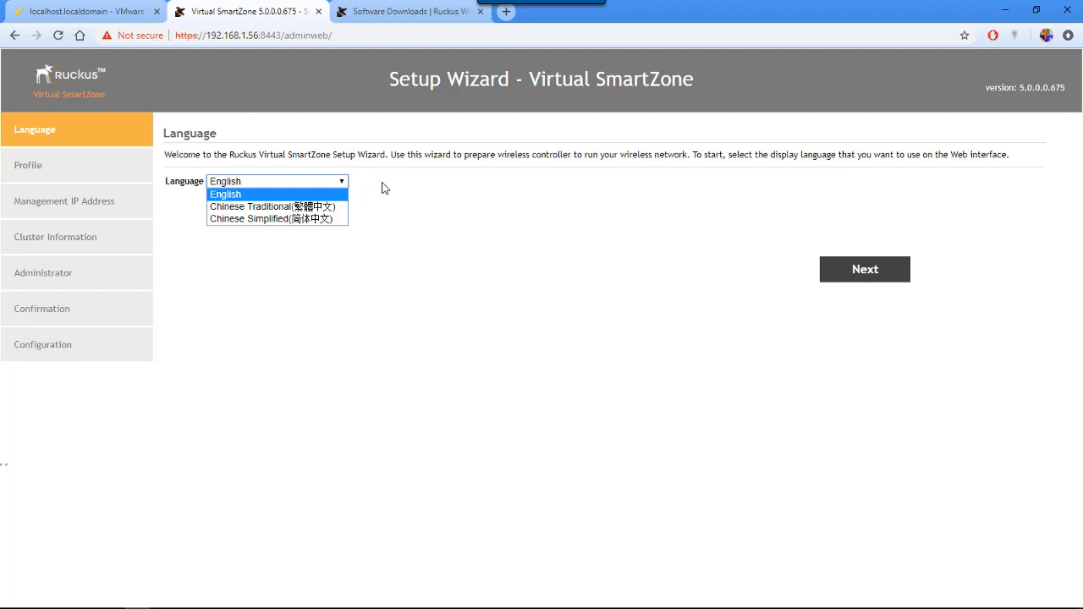
left_click(382, 187)
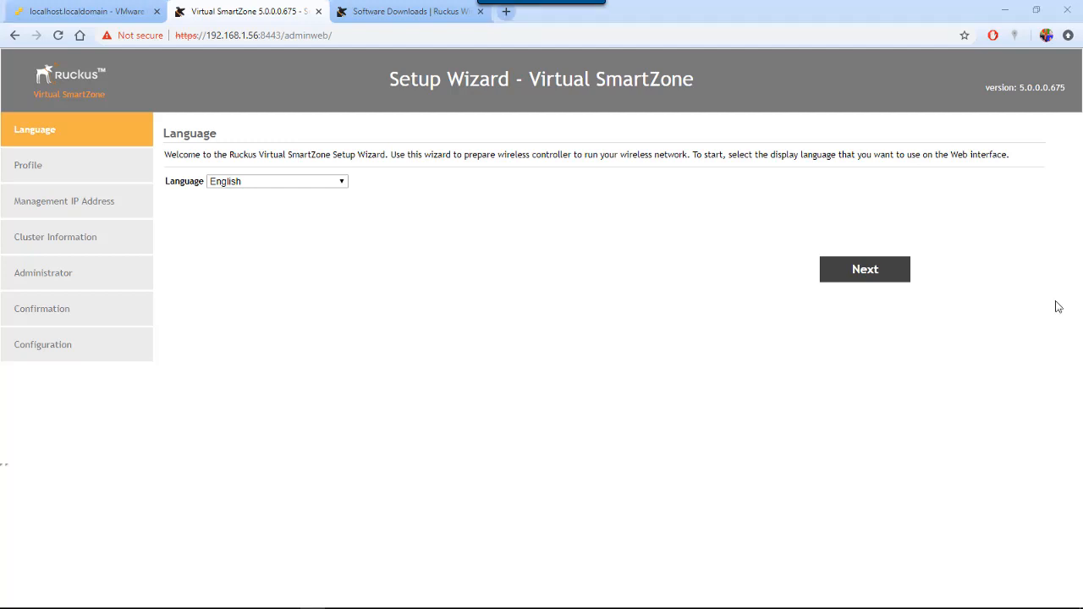
left_click(865, 271)
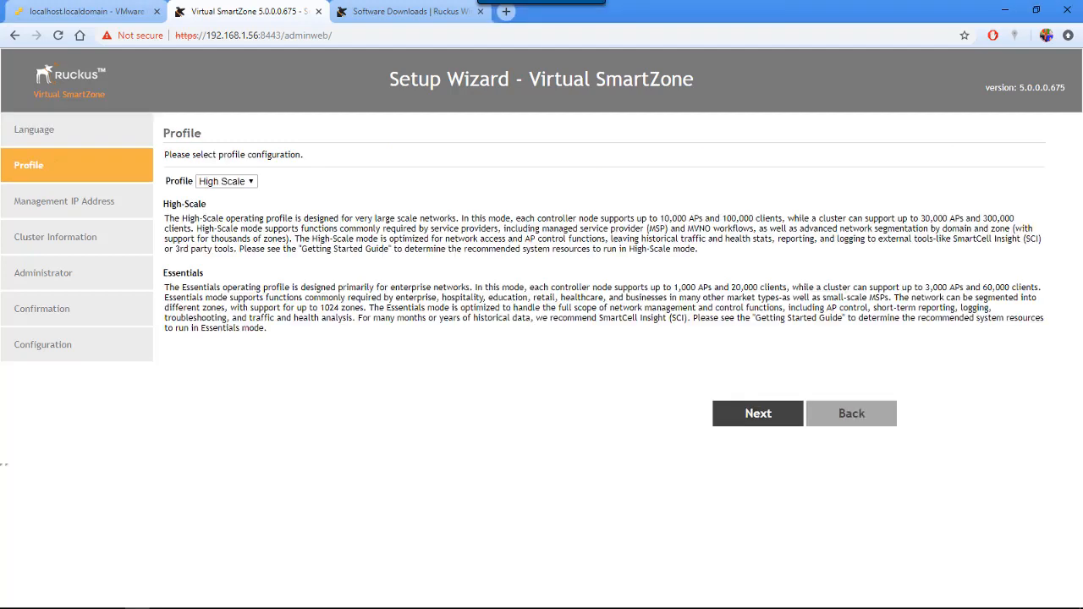
Keep the High Scale profile and confirm its installation.
left_click(249, 181)
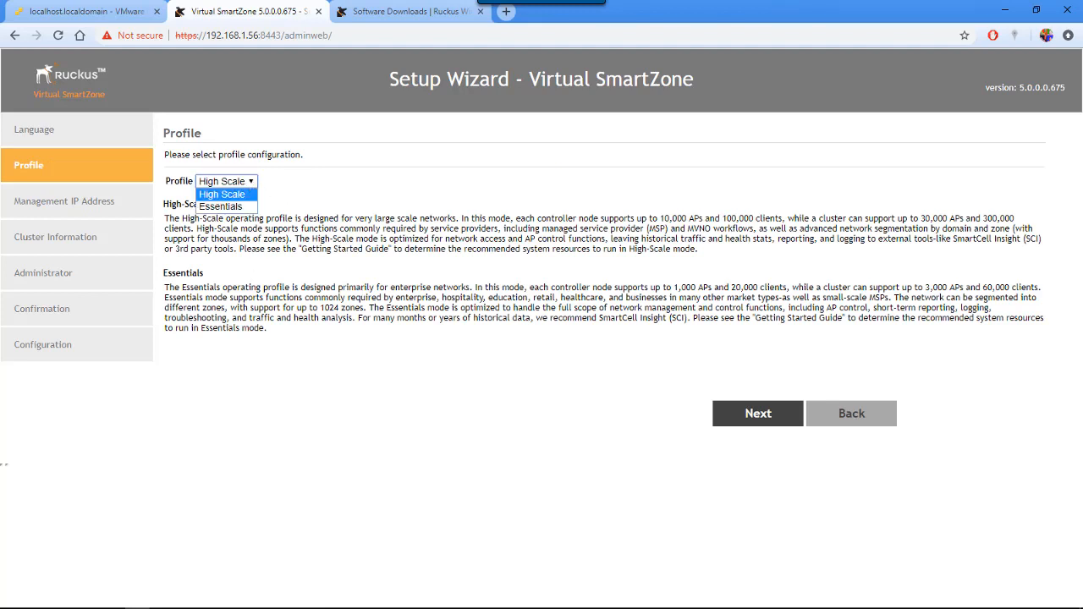
key("alt+Tab")
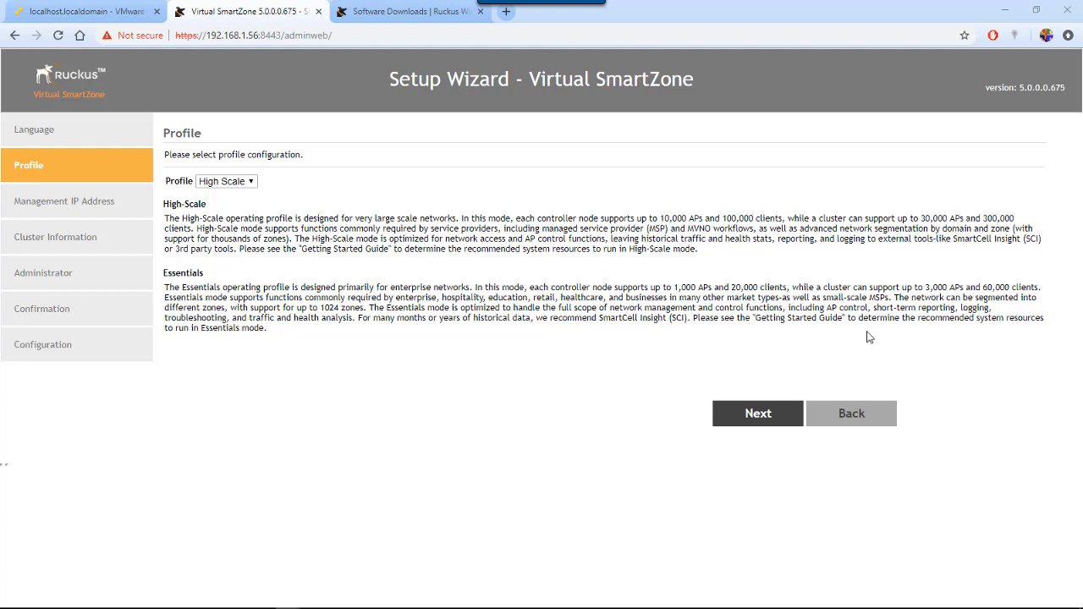
left_click(768, 412)
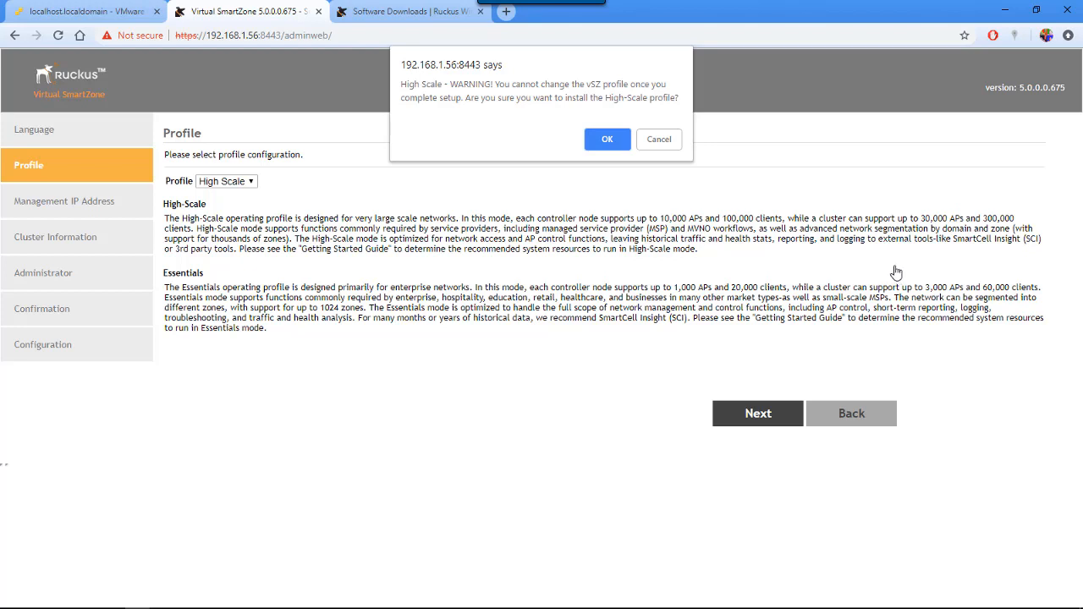
left_click(609, 140)
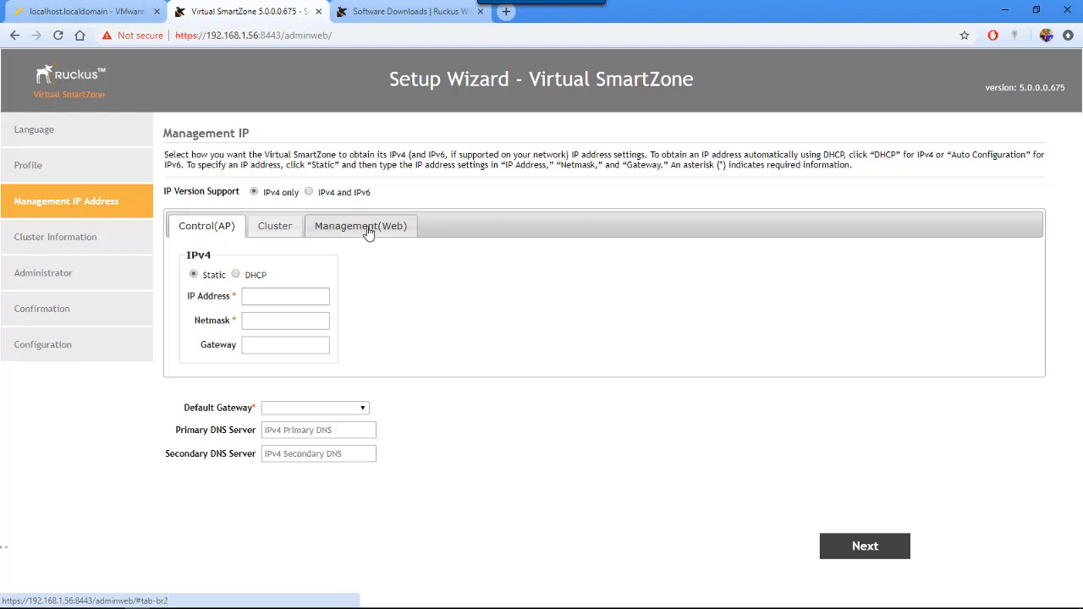
With IPv4-only support, give the Control(AP) interface static IP 192.168.100.212, netmask 255.255.255.0 and gateway 192.168.100.1.
left_click(310, 193)
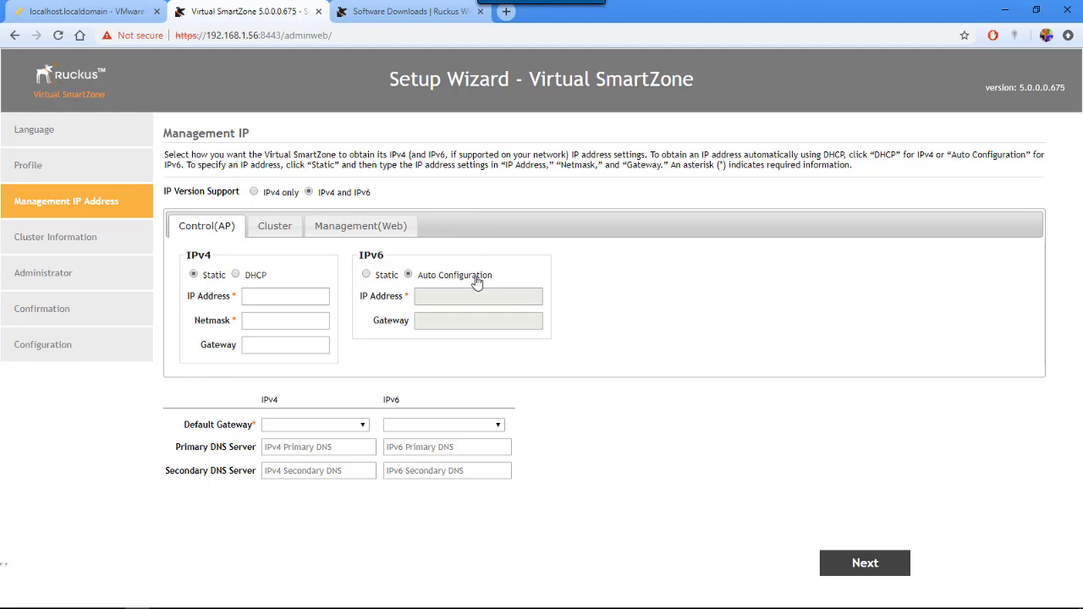
left_click(254, 193)
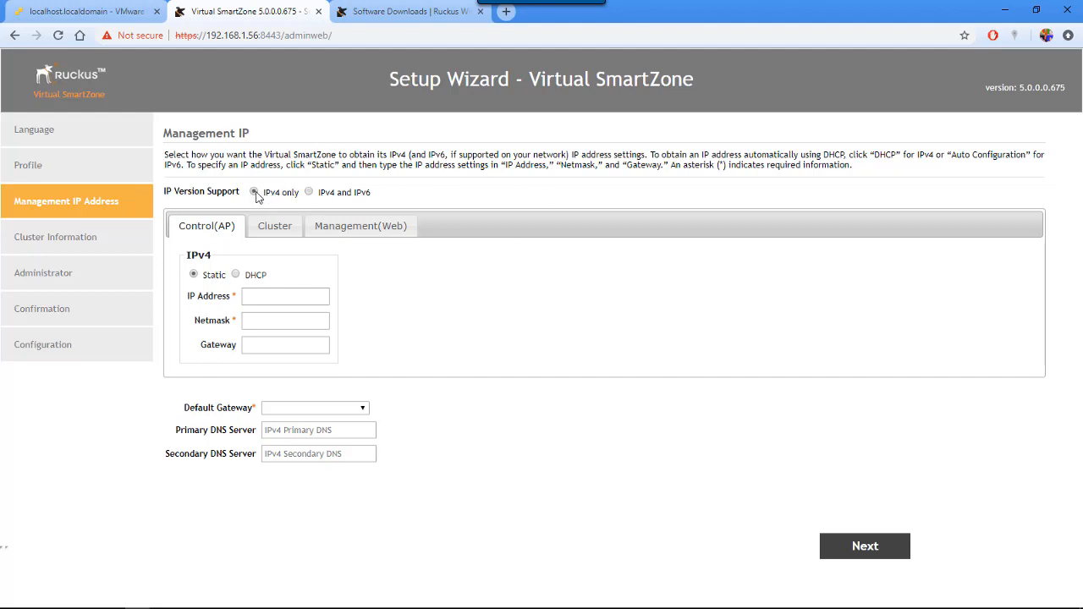
left_click(275, 298)
left_click(312, 293)
type("192.168.100.212")
key("Tab")
type("255.255.255.0")
key("Tab")
type("192.168.100.1")
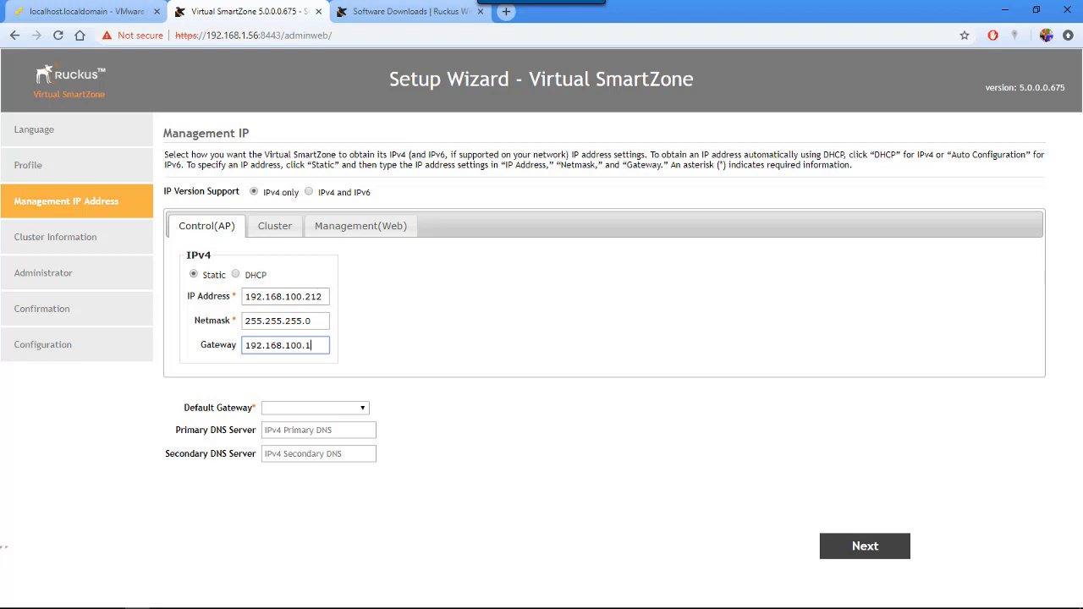
Give the Cluster interface static IP 10.10.10.212, netmask 255.255.255.0 and gateway 10.10.10.1.
left_click(279, 226)
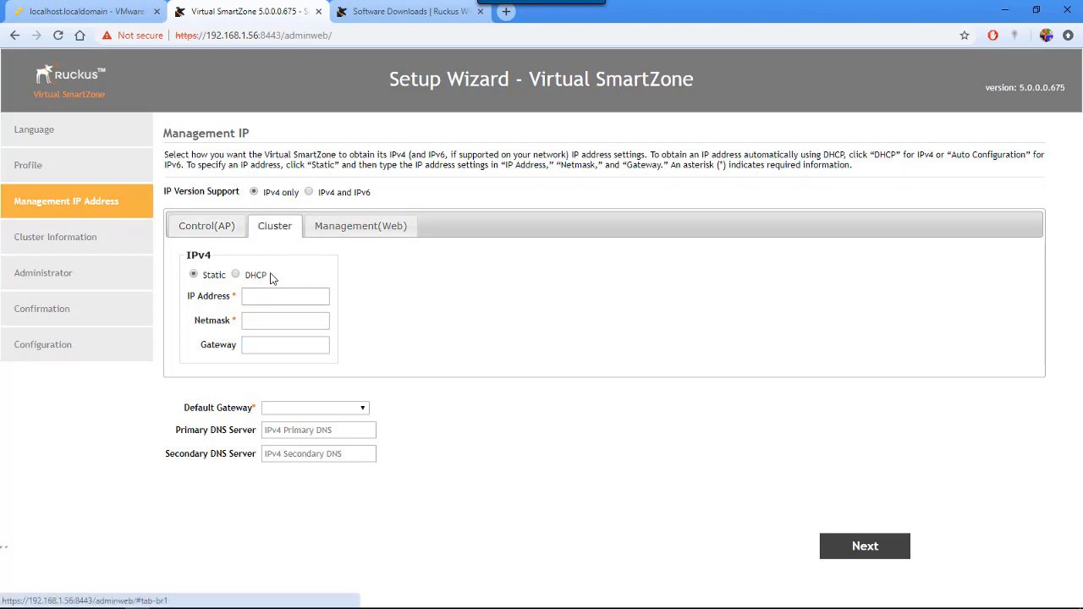
left_click(265, 296)
type("10.10.10.212")
key("Tab")
type("255.255.255.0")
key("Tab")
type("10.10.10.1")
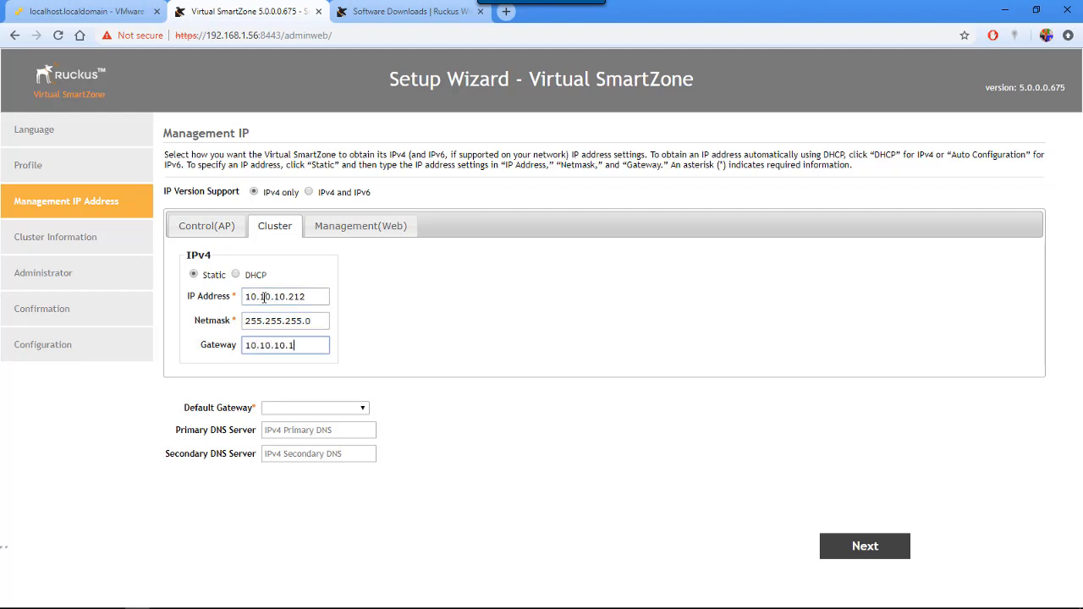
Give the Management(Web) interface static IP 192.168.1.212, netmask 255.255.255.0 and gateway 192.168.1.1.
left_click(357, 227)
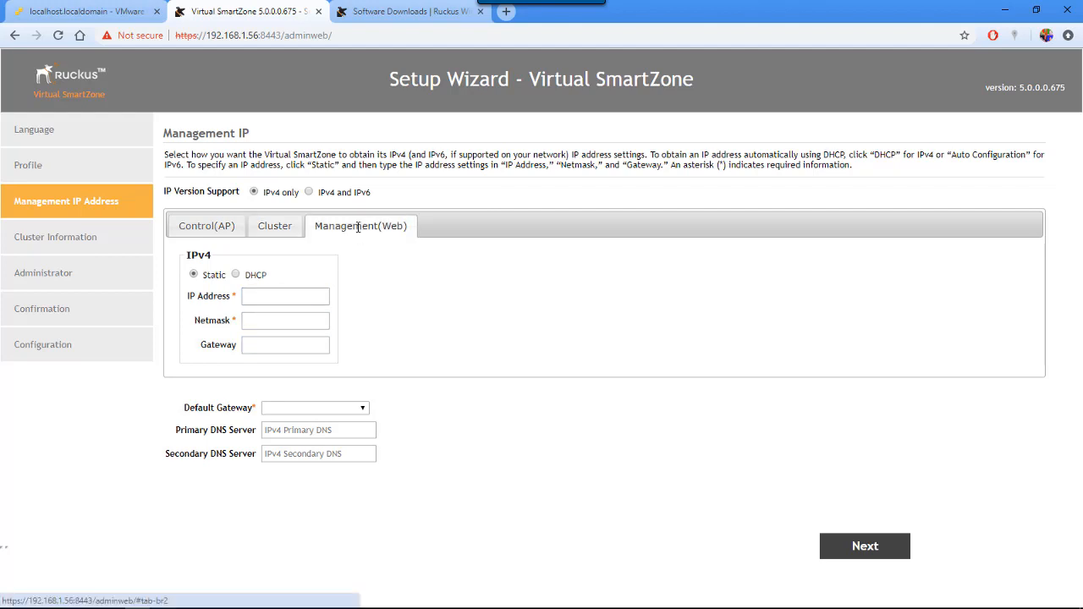
left_click(291, 291)
type("192.168.1.212")
key("Tab")
type("255.255.255.0")
key("Tab")
type("192.168.1.1")
left_click(344, 322)
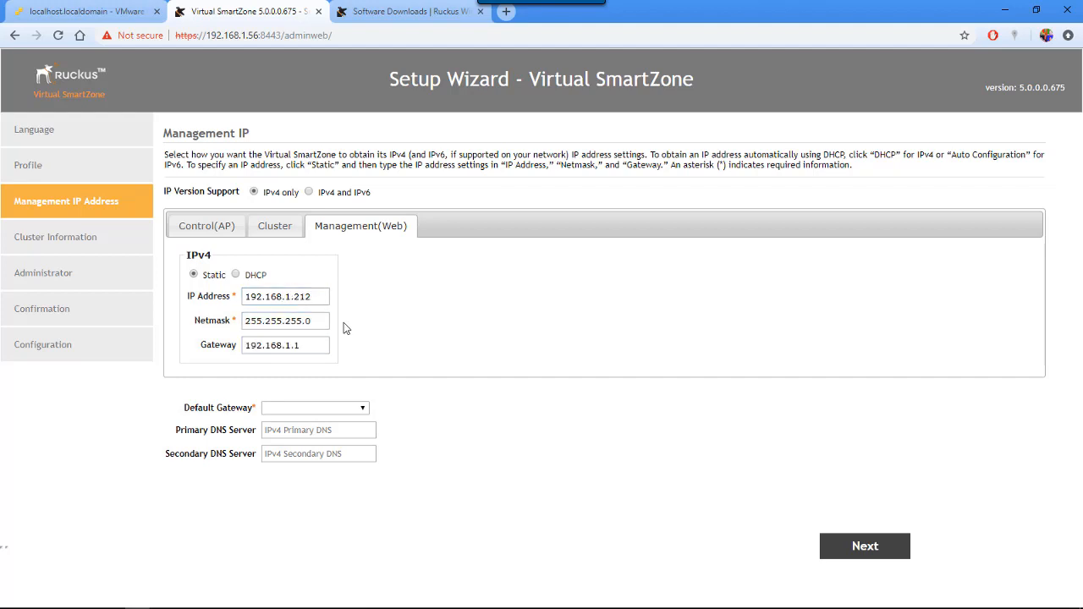
Set the default gateway to Management(Web), the primary DNS server to 8.8.8.8 and the secondary DNS server to 8.8.4.4.
left_click(250, 225)
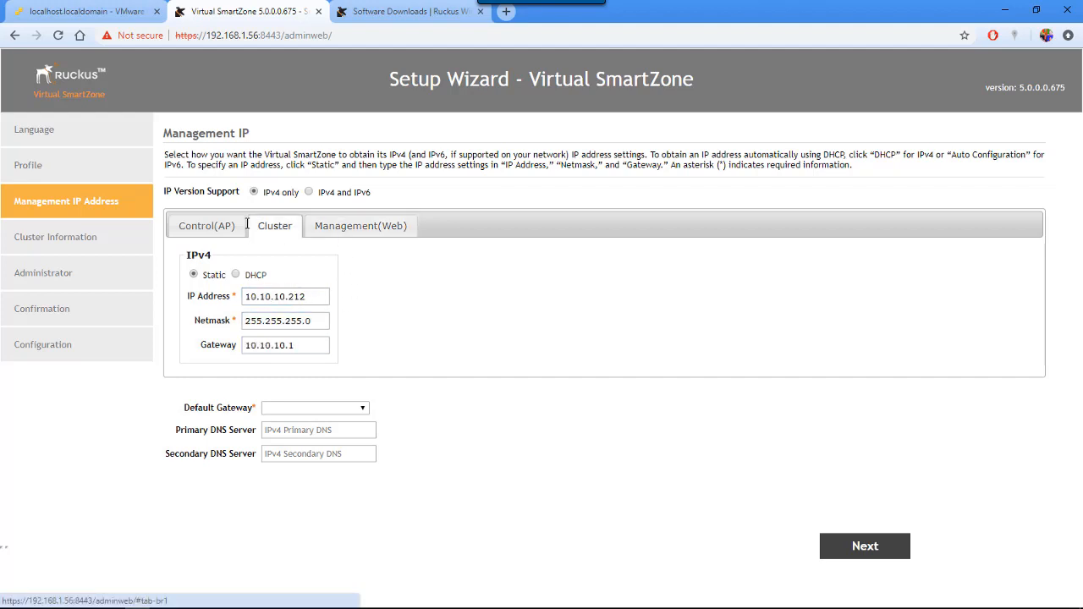
left_click(207, 225)
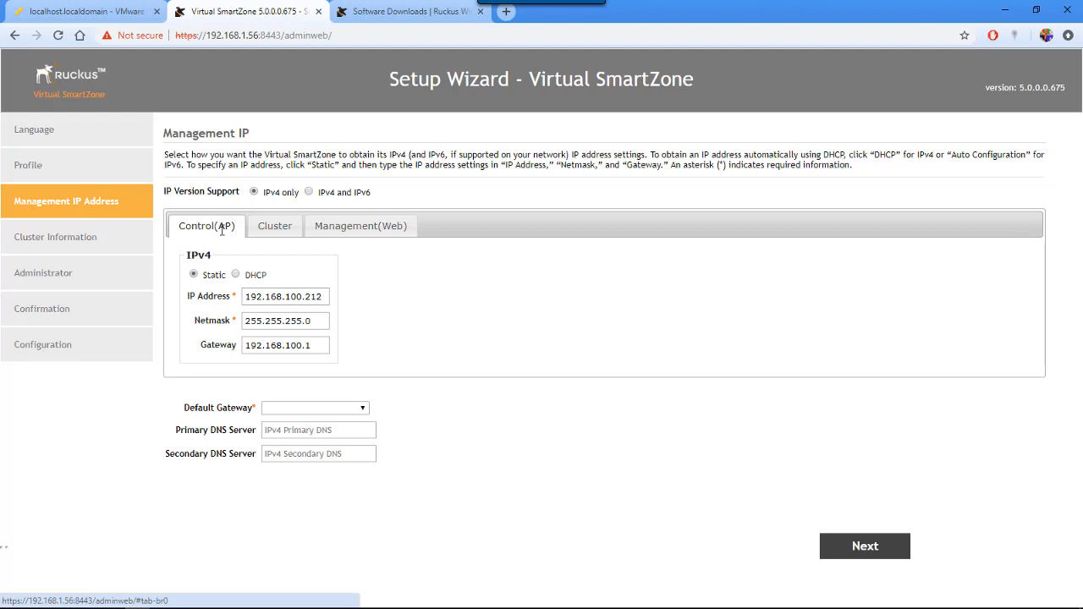
left_click(364, 411)
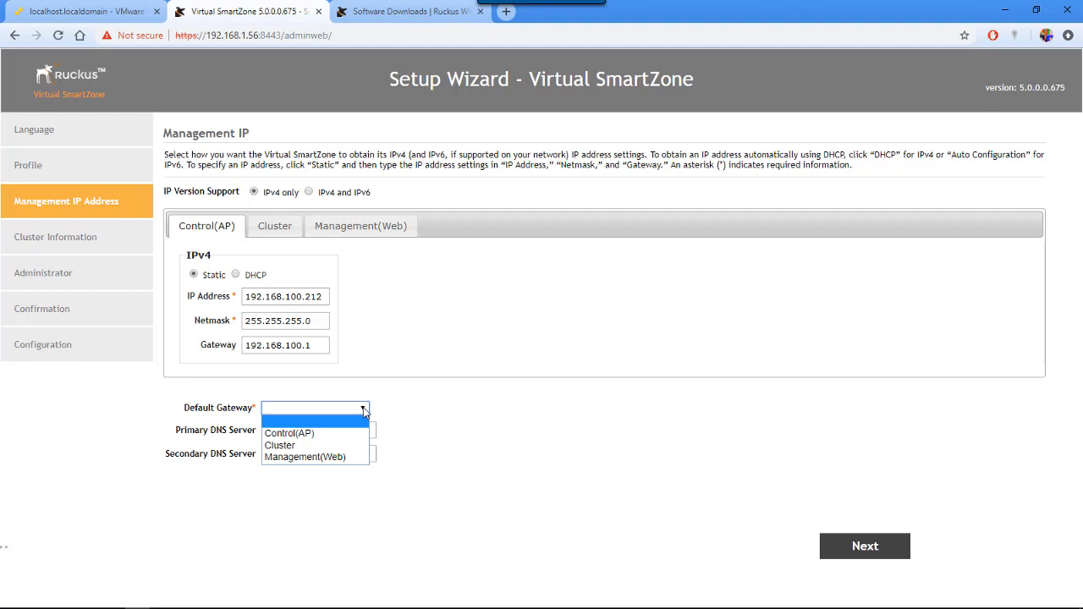
left_click(340, 457)
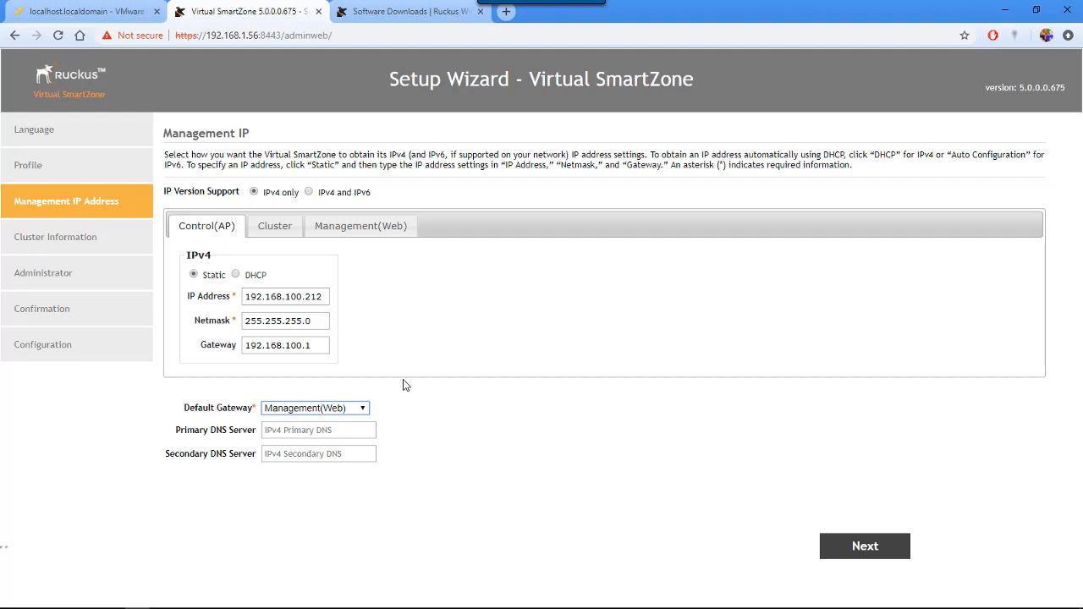
left_click(351, 431)
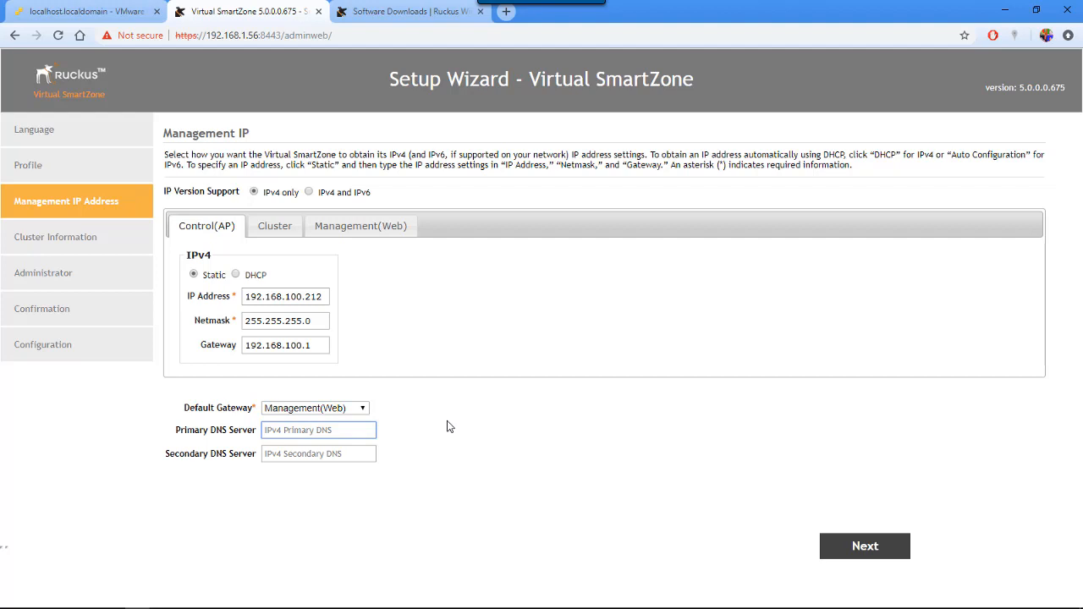
type("8.8.8.8")
key("Tab")
type("8.8.4.4")
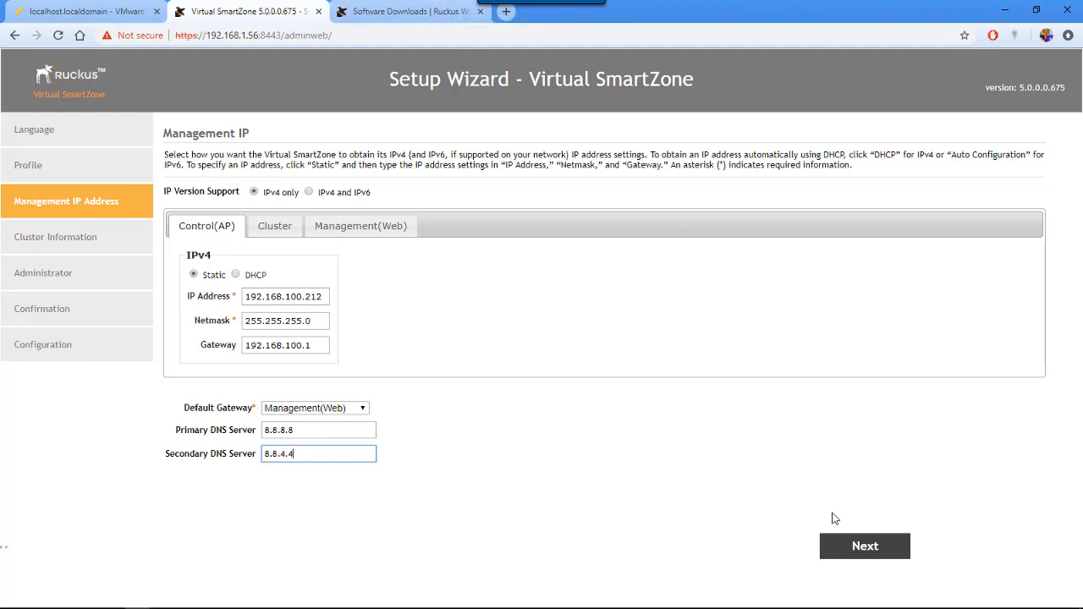
Submit the management IP settings and proceed past the certificate warning for 192.168.1.212.
left_click(871, 547)
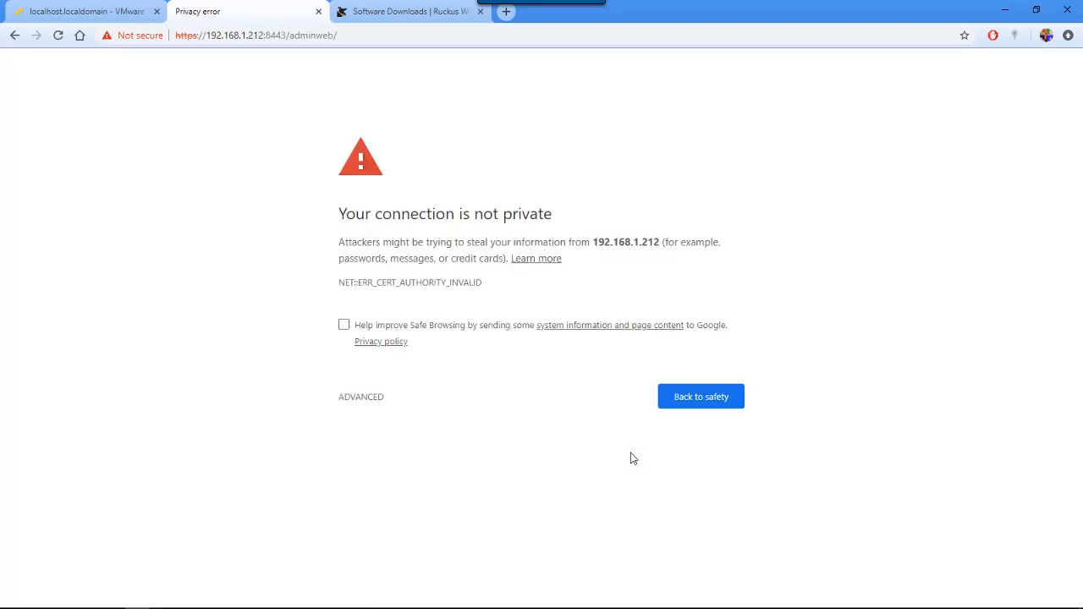
left_click(370, 397)
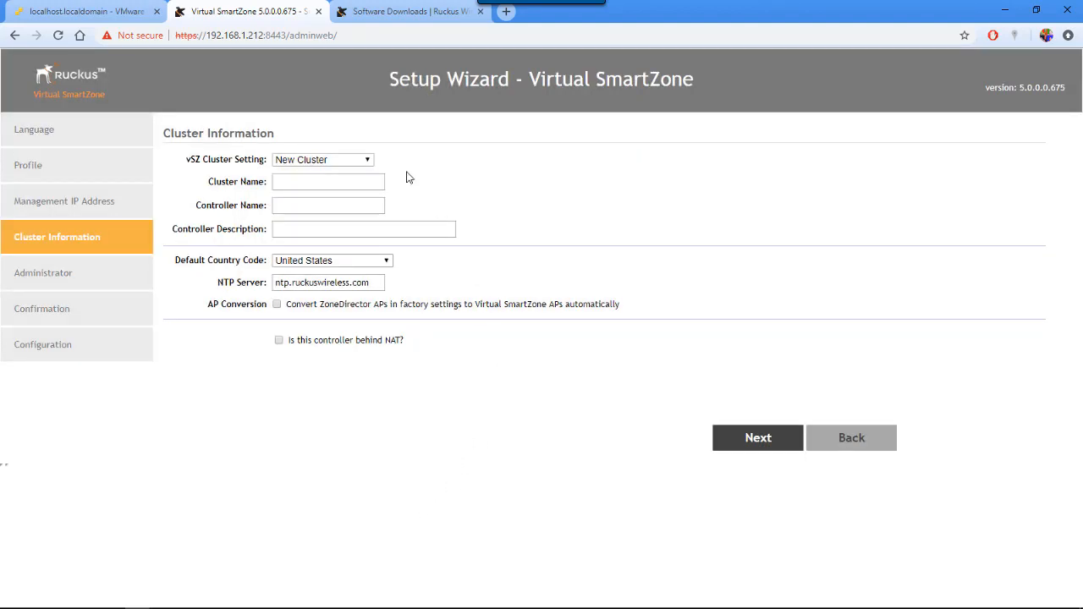
Preview the fields for Join Existing Cluster and return the vSZ cluster setting to New Cluster.
left_click(368, 161)
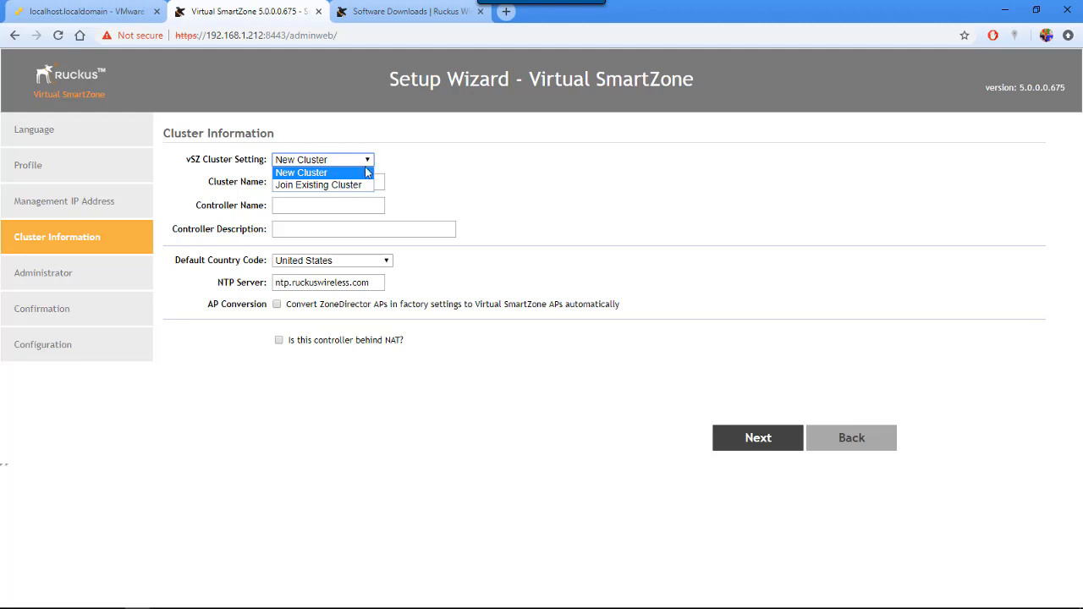
left_click(357, 185)
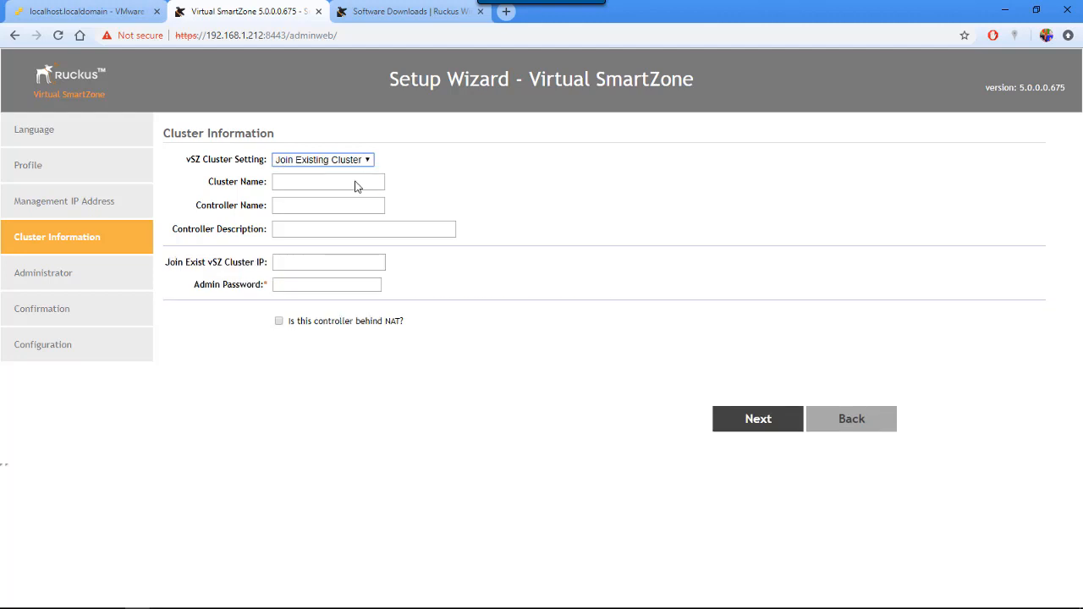
left_click(368, 161)
left_click(363, 171)
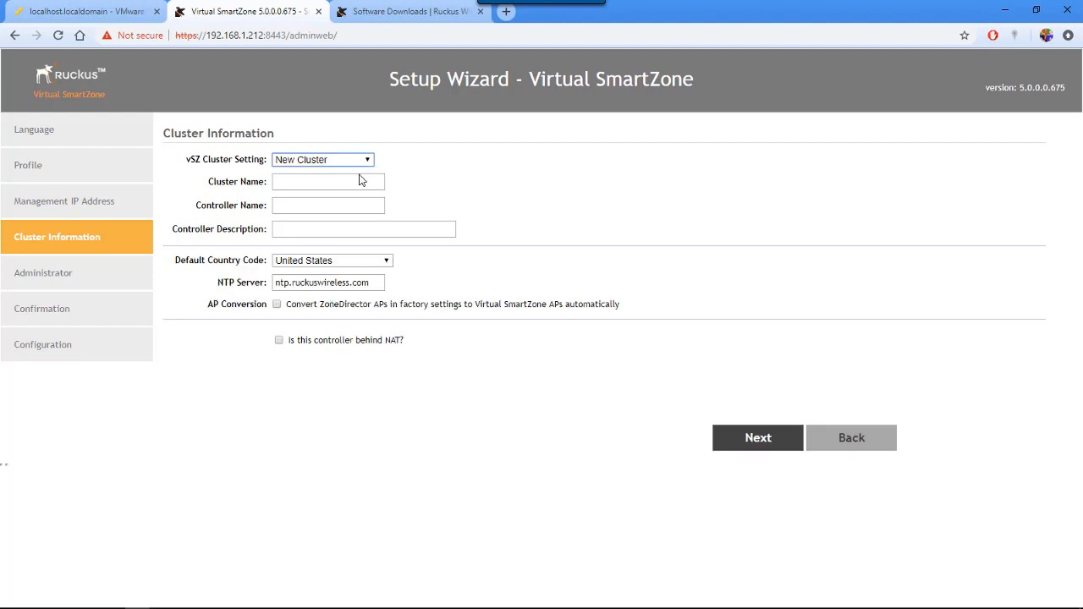
Name the new cluster vszh-cluster and the controller vszh-01, with the controller description "First controller in SZ demo".
left_click(355, 179)
type("vszh-cluster")
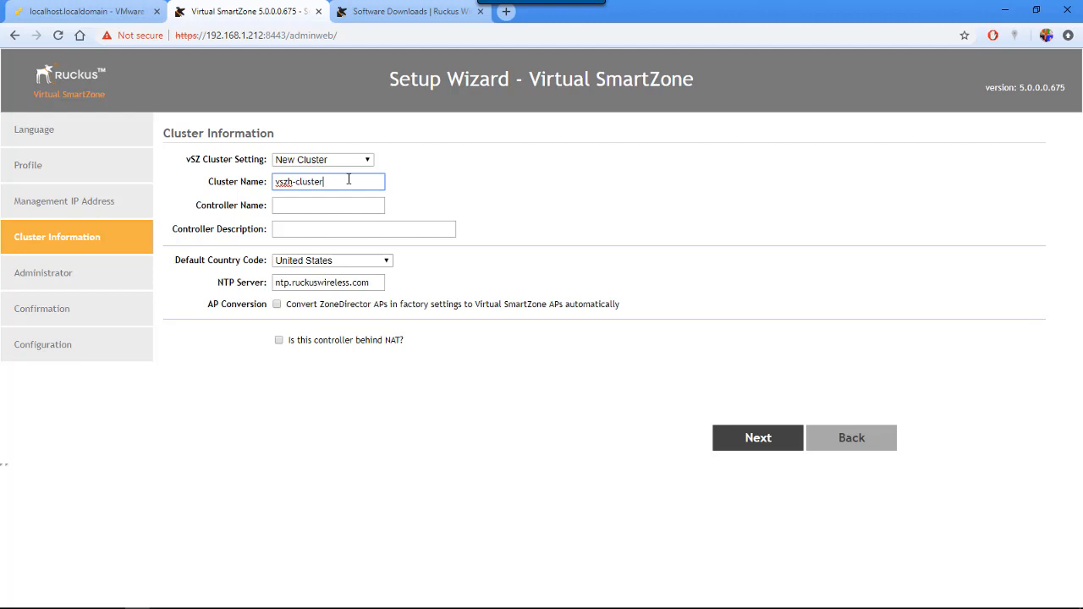
key("Tab")
type("vszh")
type("-01")
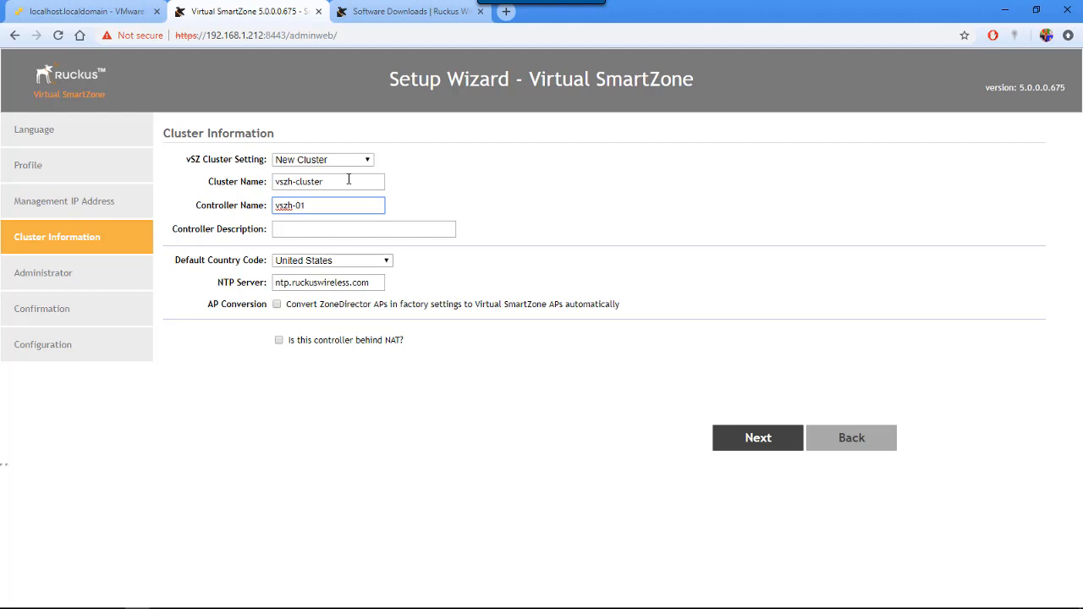
key("Tab")
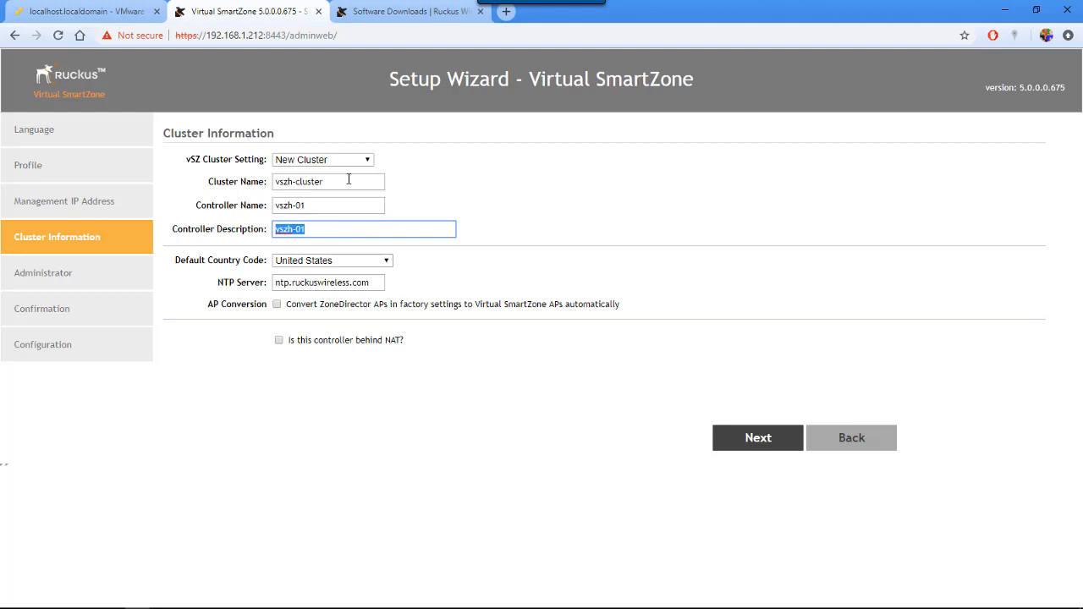
type("First controller in SZ demo")
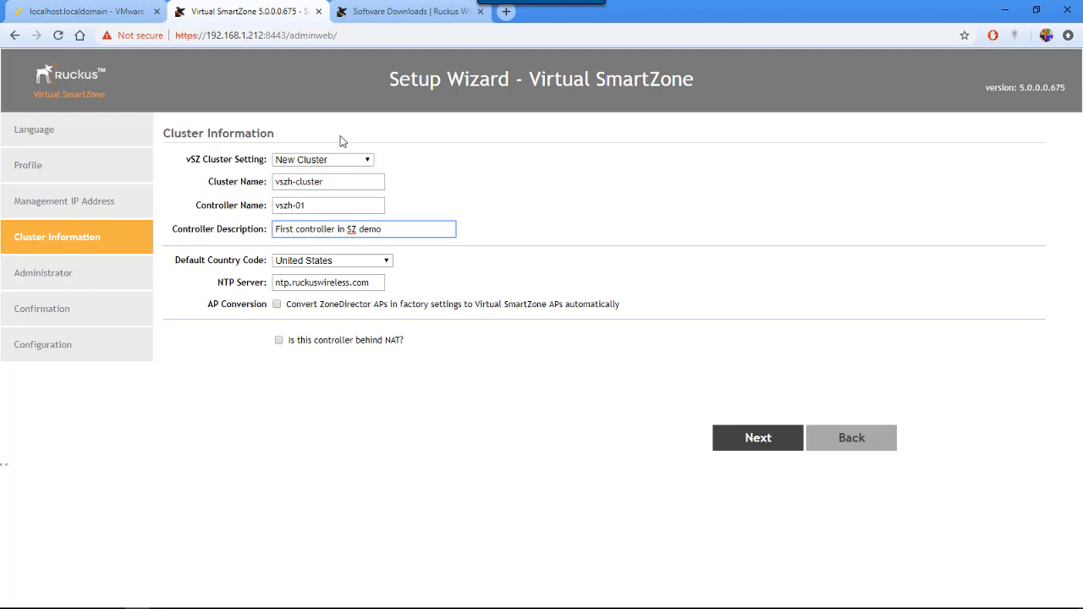
Preview the default country code choices and the controller-behind-NAT option, leaving United States selected and NAT disabled.
left_click(387, 261)
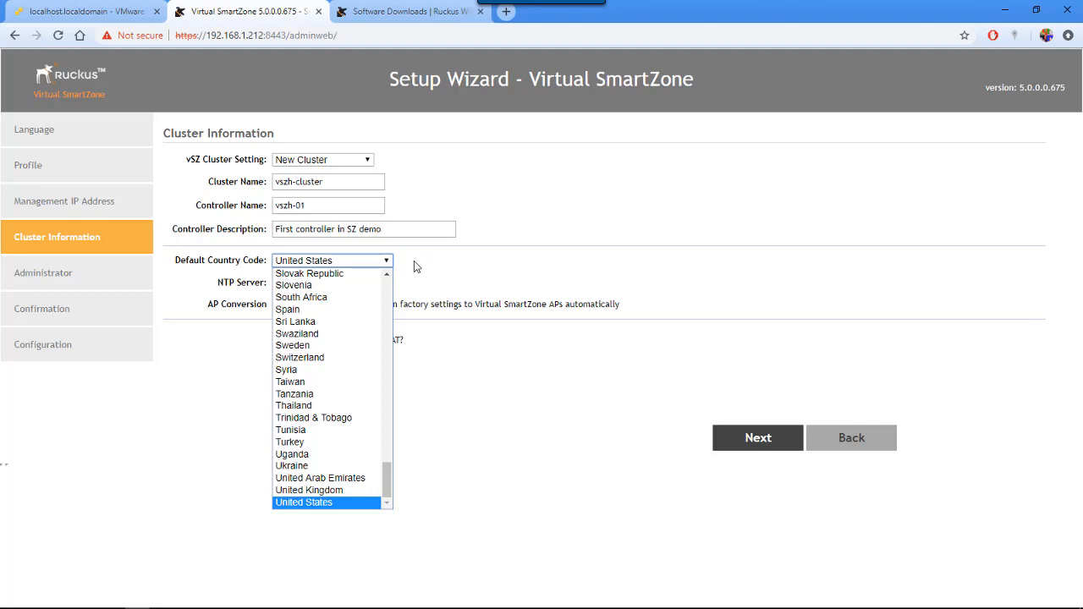
left_click(413, 260)
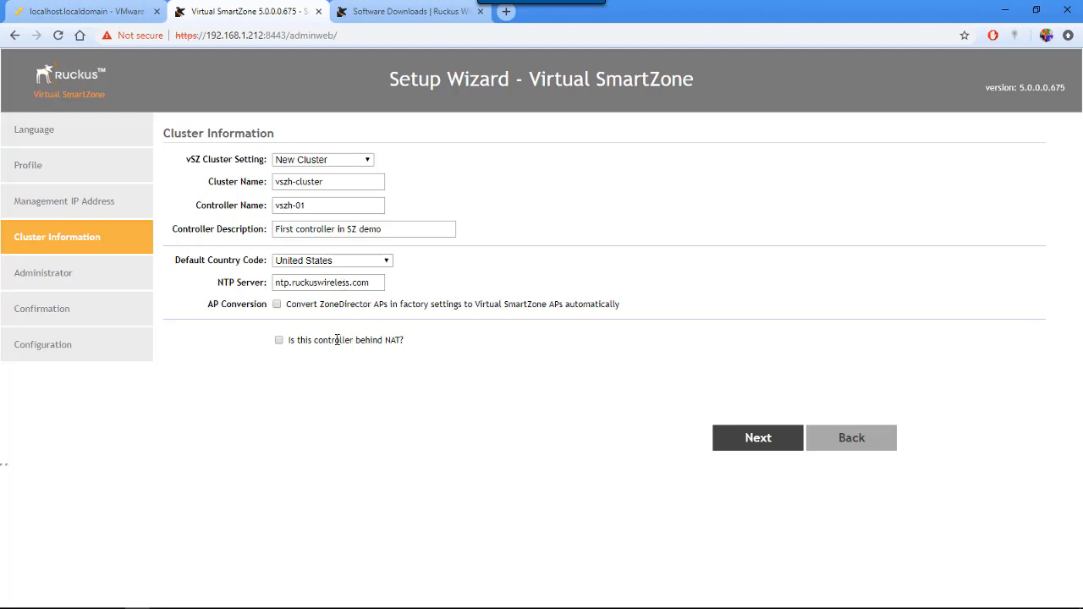
left_click(279, 339)
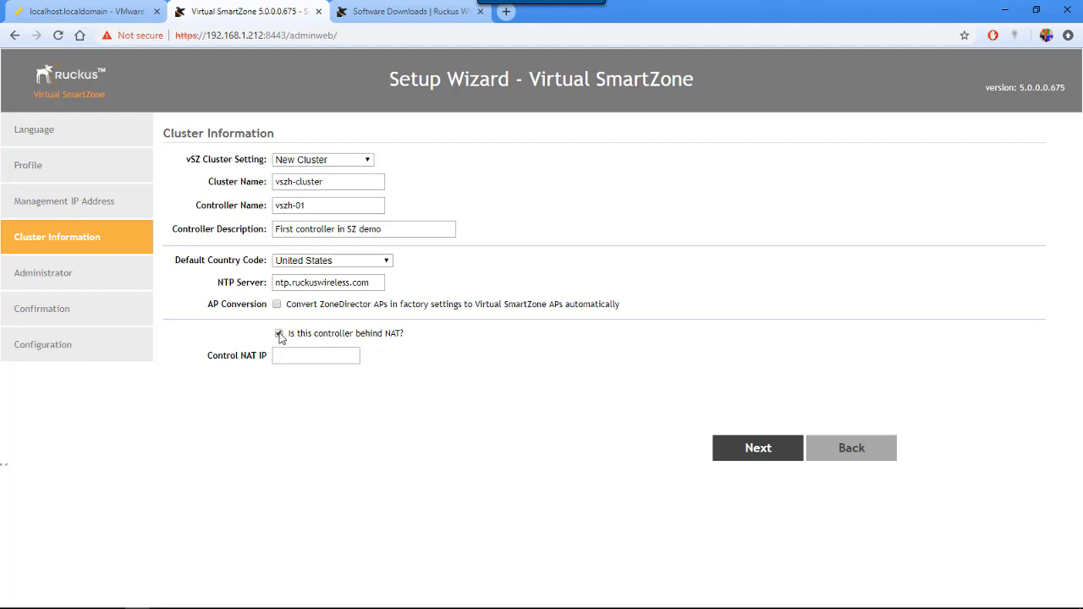
left_click(279, 334)
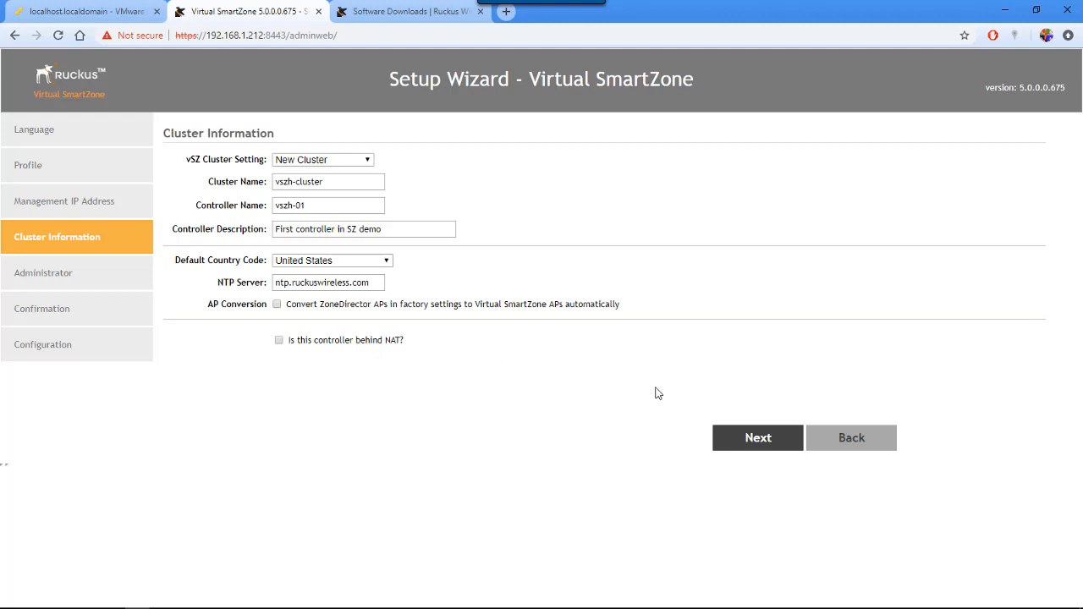
Submit the cluster information and accept using the system time in place of the NTP server.
left_click(772, 441)
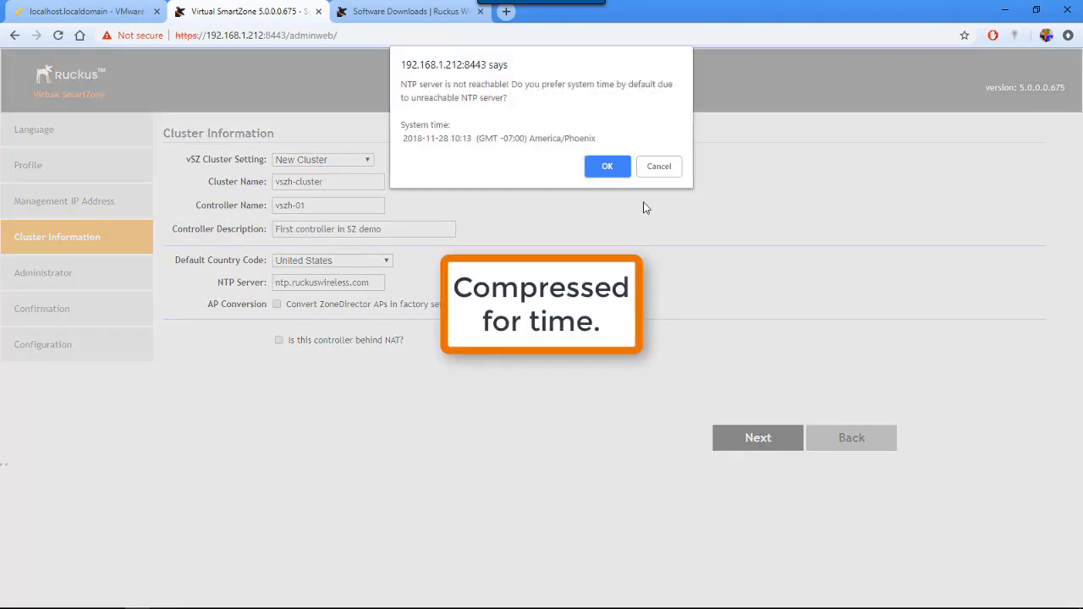
left_click(607, 166)
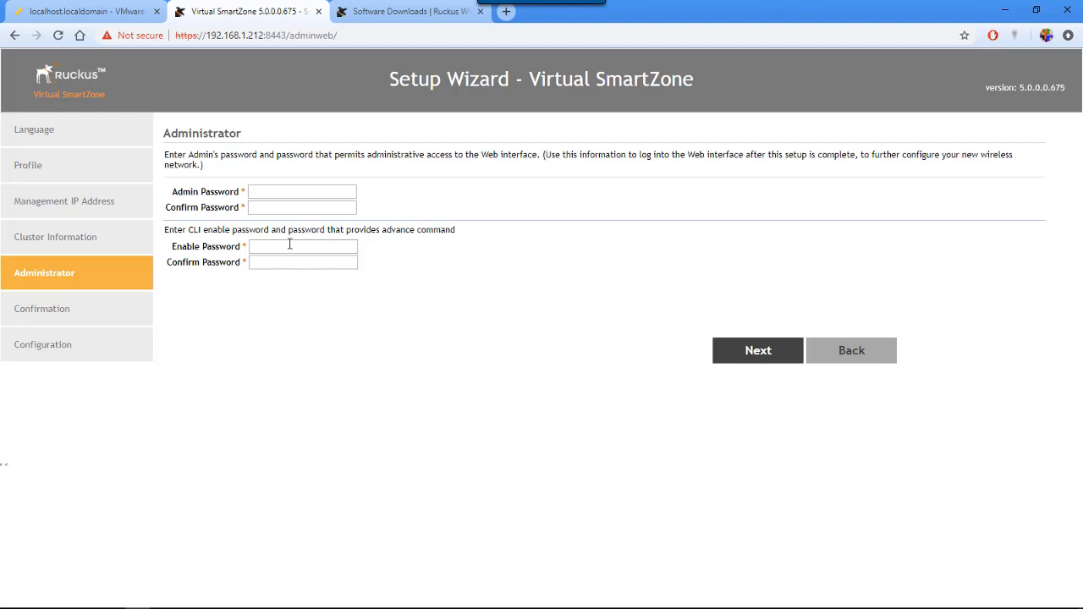
Enter and confirm the admin password and the CLI enable password, and proceed to the settings confirmation.
left_click(288, 193)
type("••••••••••")
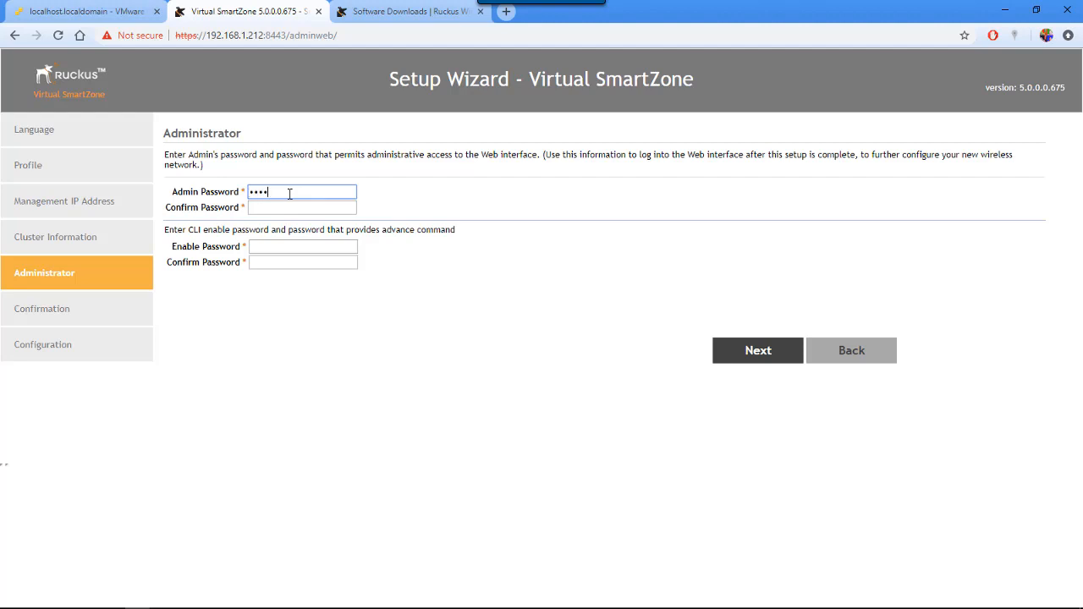
key("Tab")
type("••••••••••")
key("Tab")
type("••••••••••")
key("Tab")
type("••••••••••")
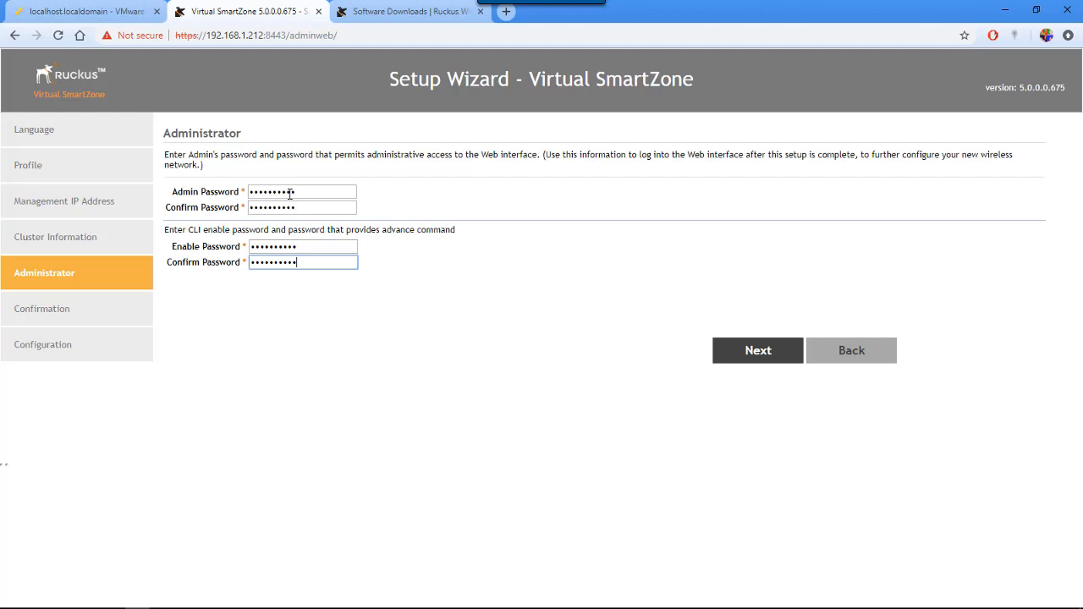
left_click(759, 351)
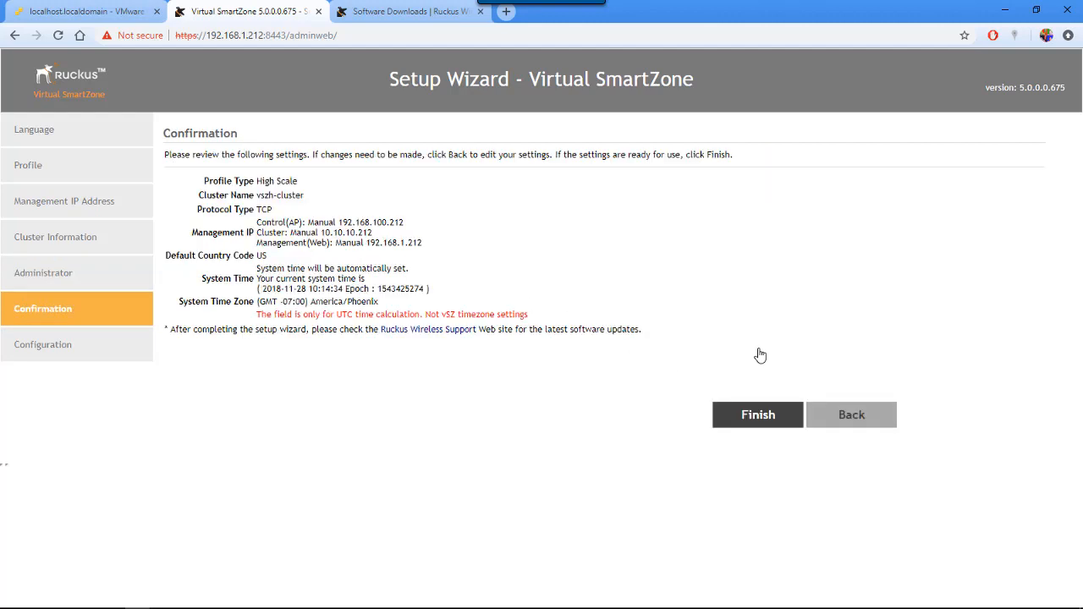
left_click(756, 415)
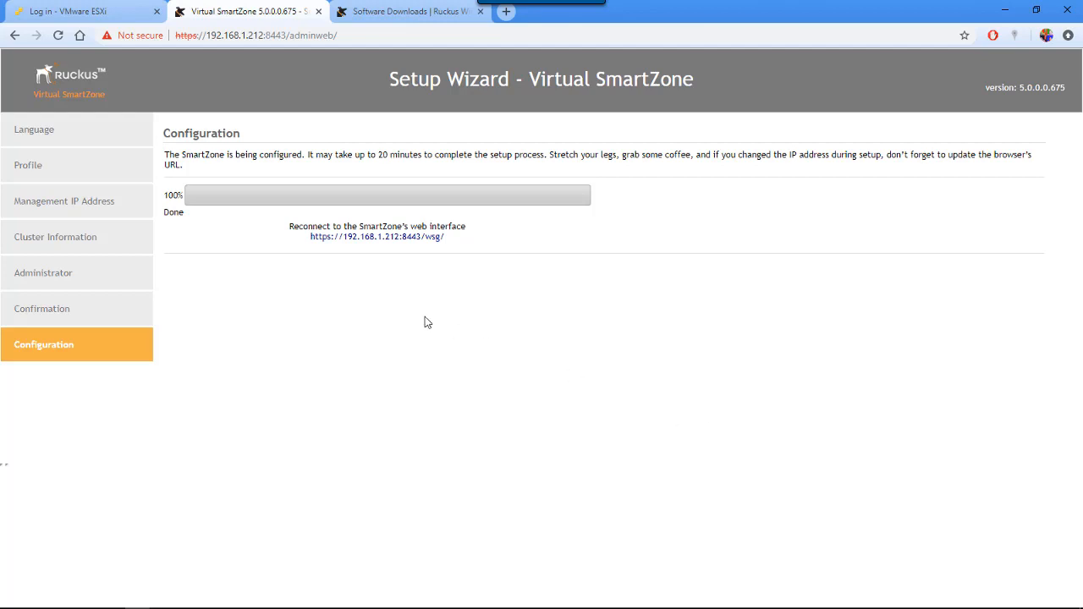
left_click(394, 245)
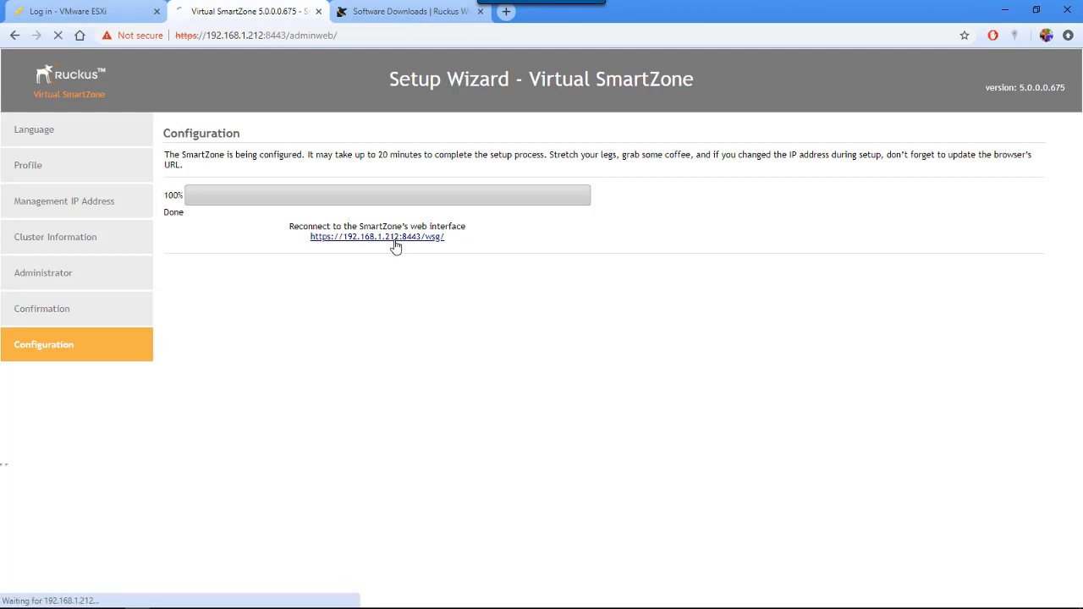